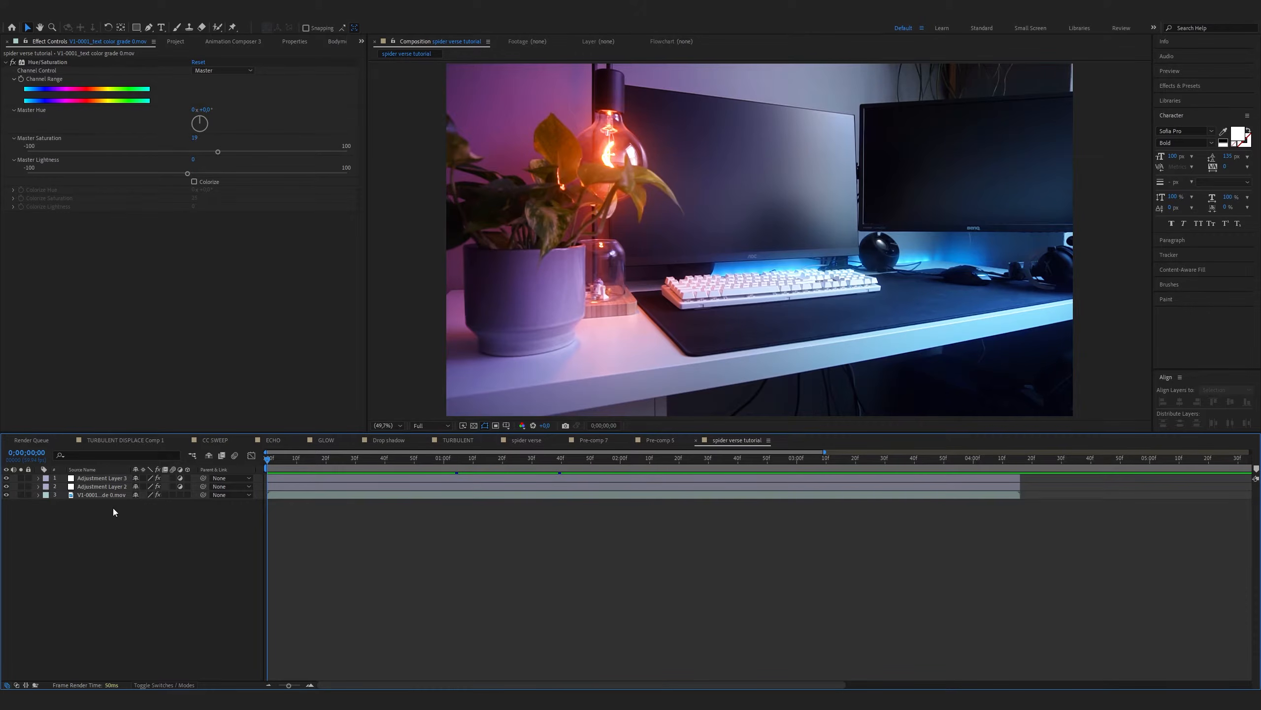
Pre-compose the two adjustment layers and the video clip into one composition, moving all attributes into it
left_click_drag(112, 508, 106, 477)
right_click(105, 477)
left_click(143, 412)
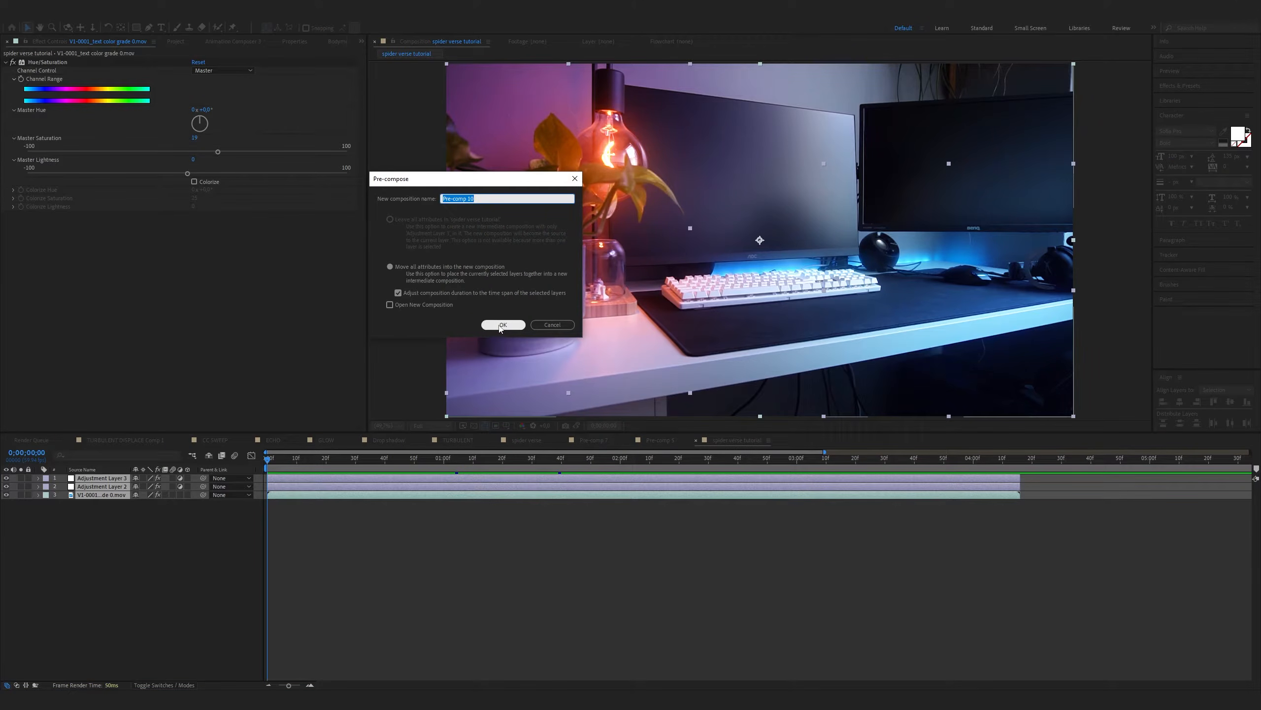
left_click(502, 325)
Create a white solid layer above the pre-composed footage
right_click(169, 511)
mouse_move(224, 516)
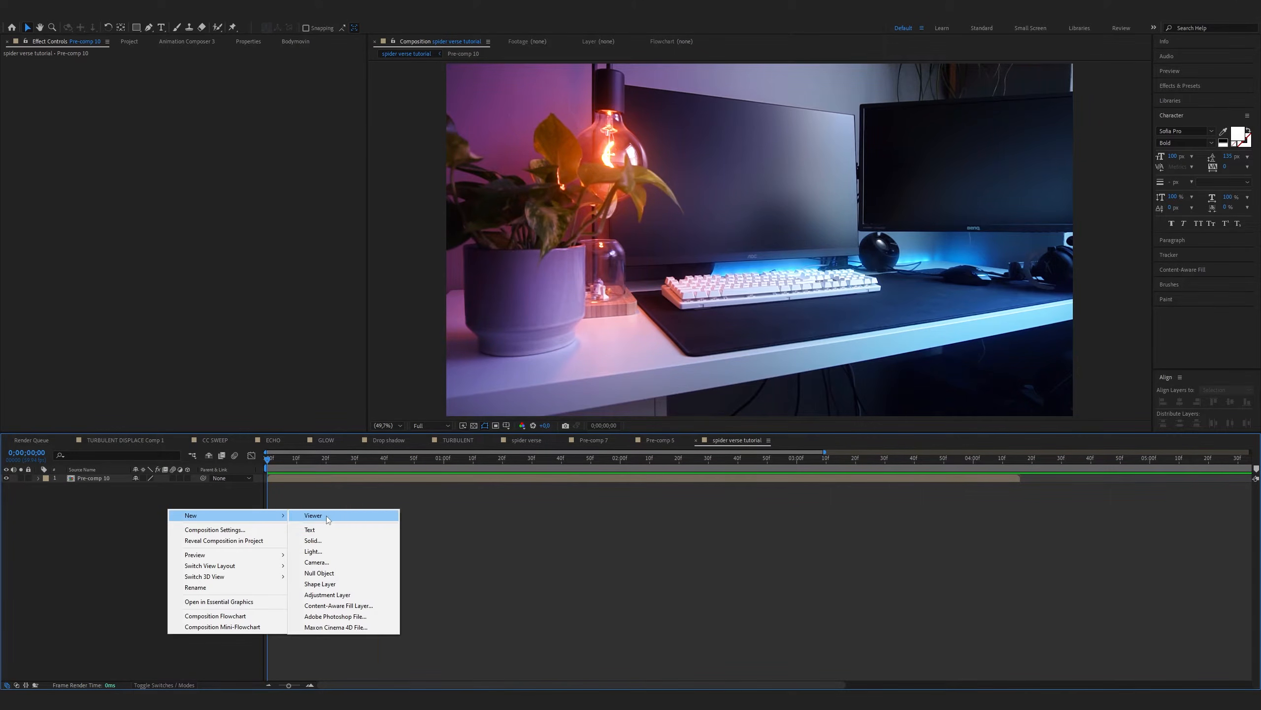
left_click(313, 540)
left_click(510, 353)
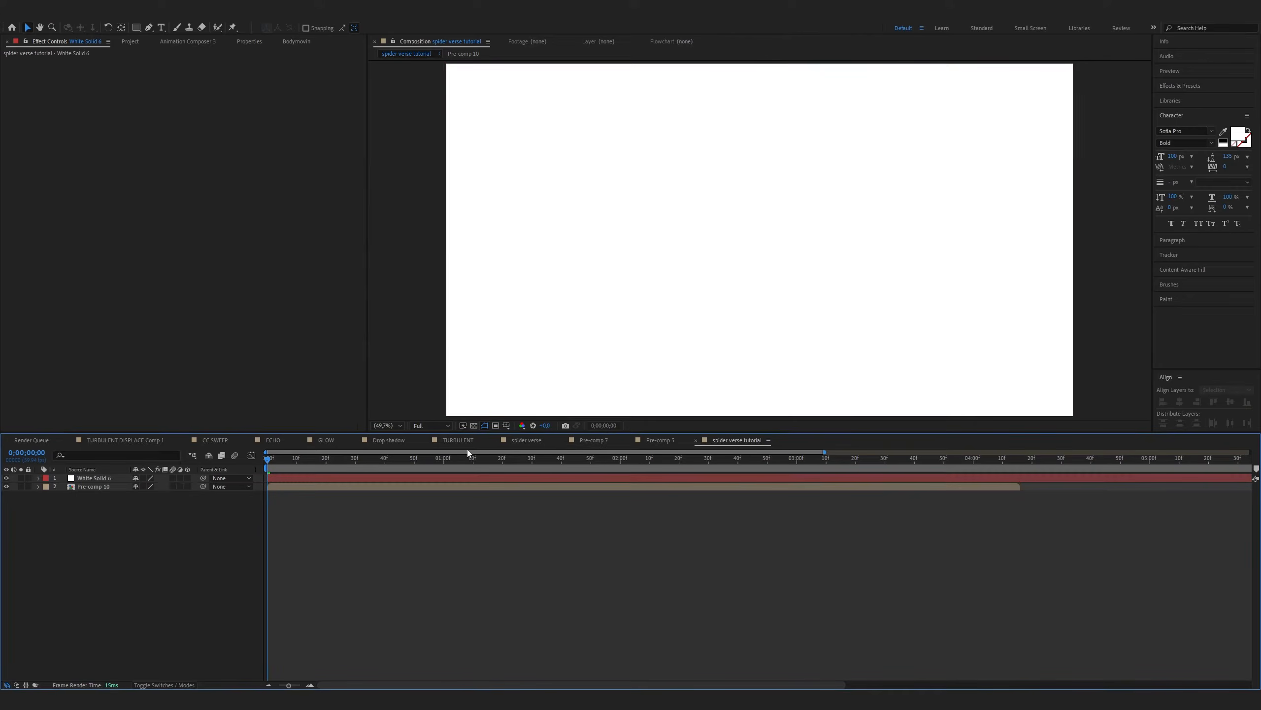
Find the CC Ball Action effect and apply it to the white solid layer
left_click(1232, 90)
type("cc ball")
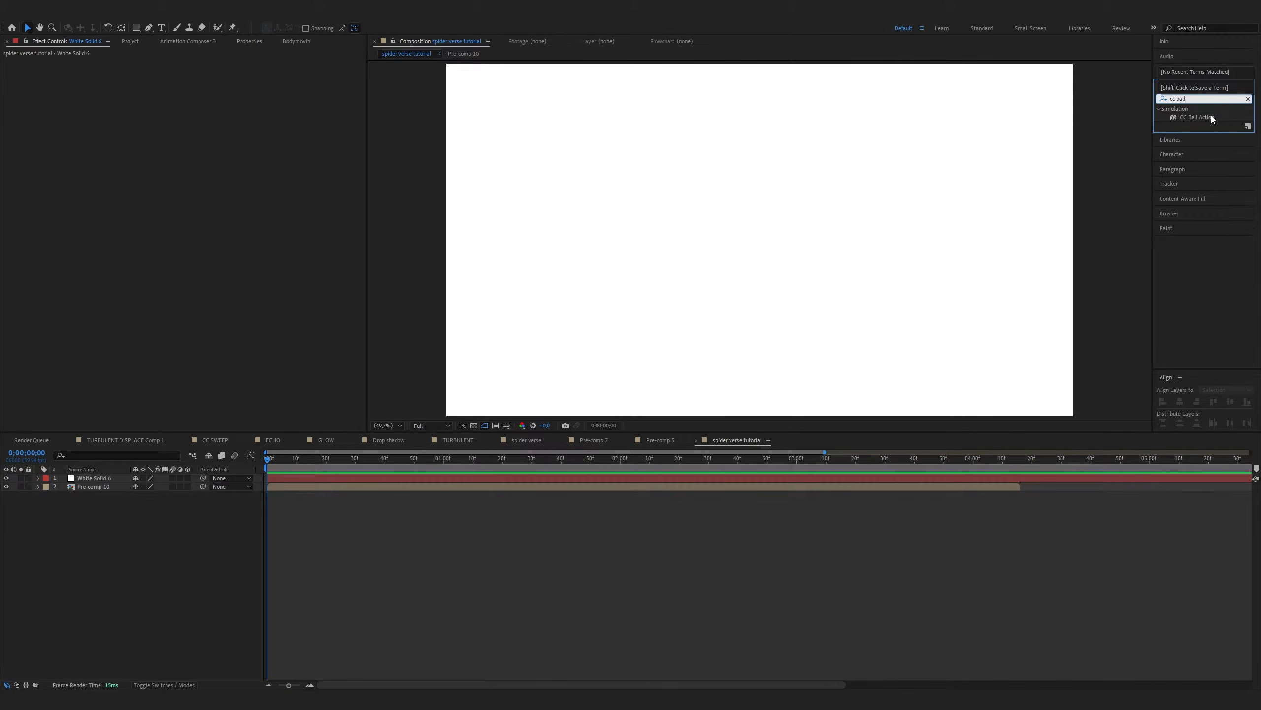
left_click_drag(1211, 119, 1163, 129)
left_click_drag(140, 461, 97, 478)
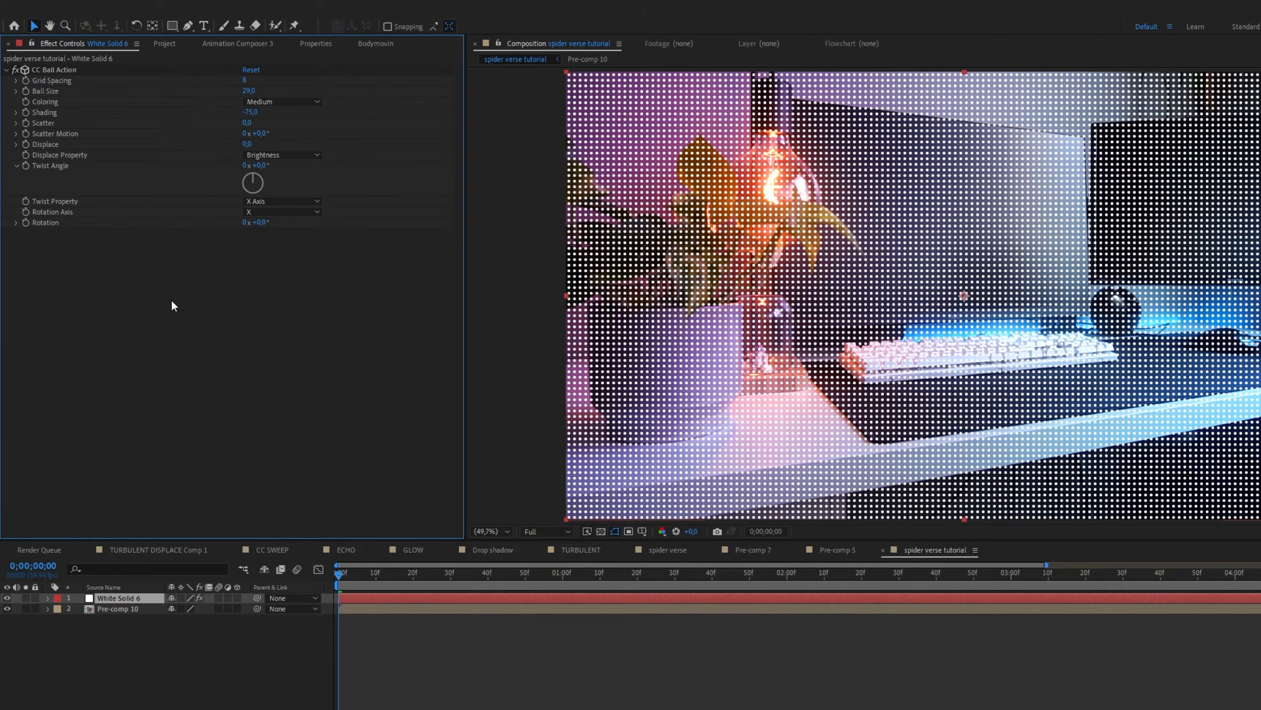
left_click(169, 657)
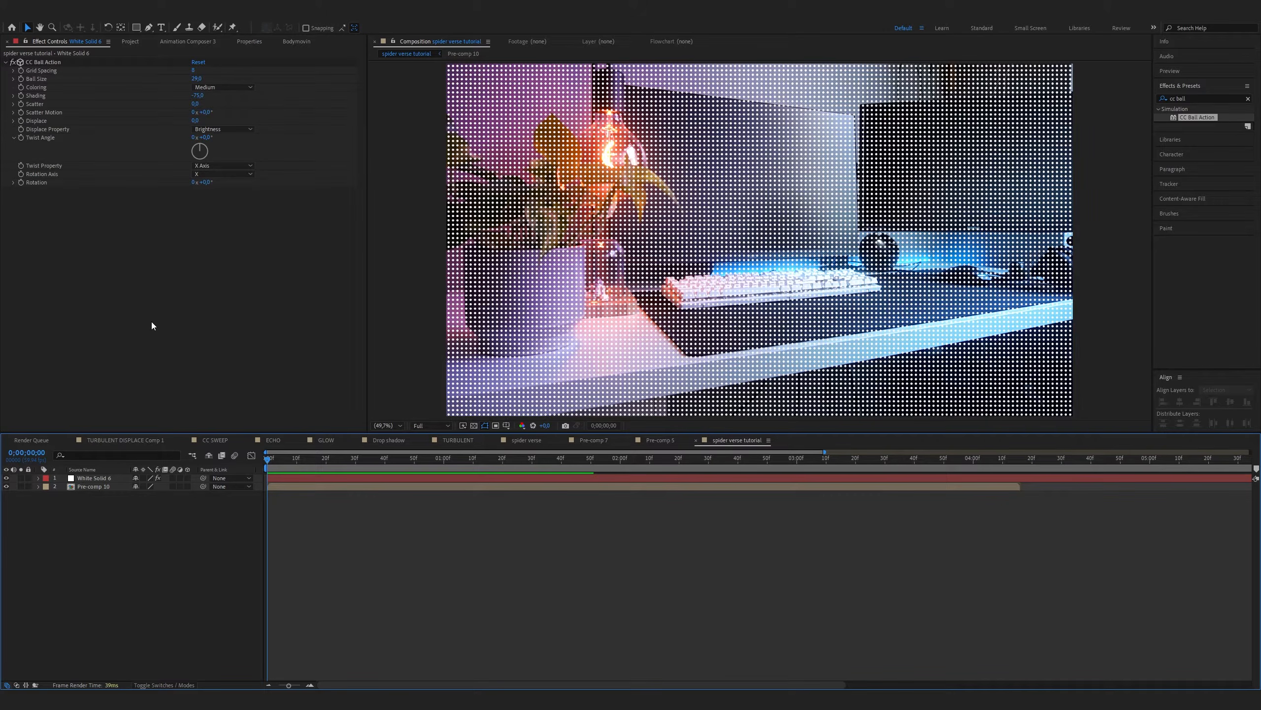
Duplicate the pre-composed footage layer and rename the copy as highlights
left_click(110, 487)
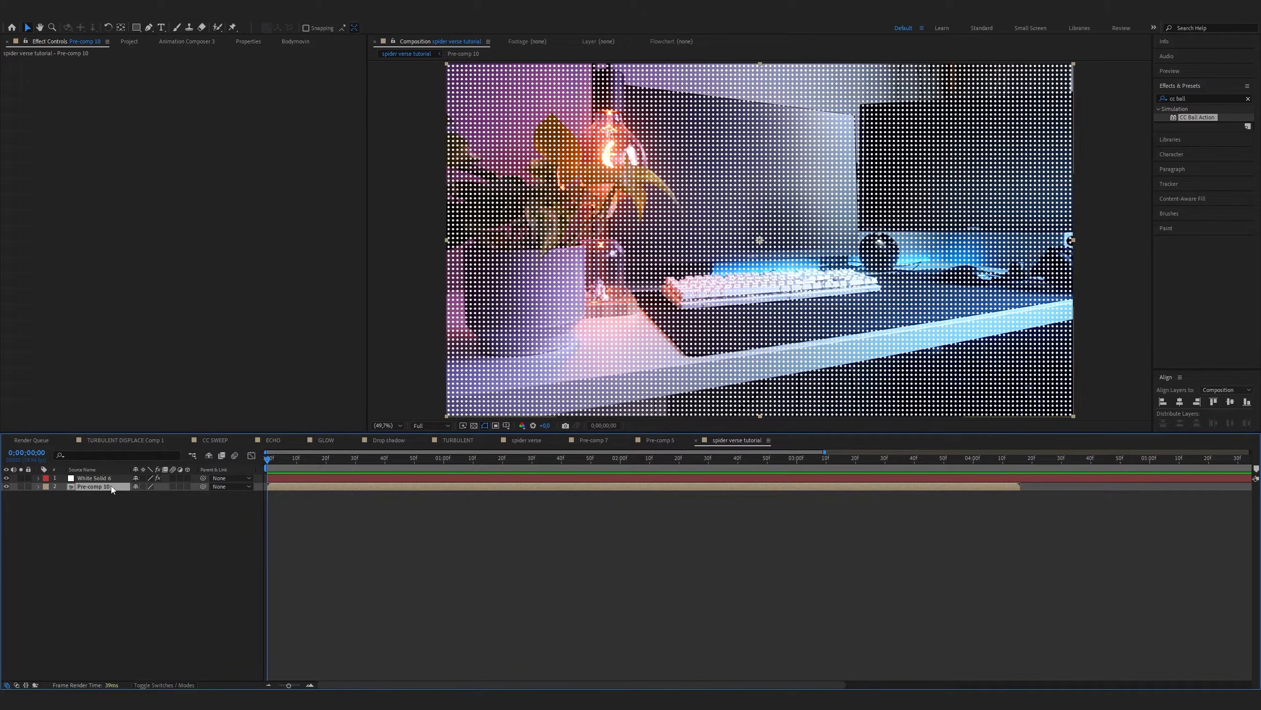
key("ctrl+d")
key("Return")
type("hig")
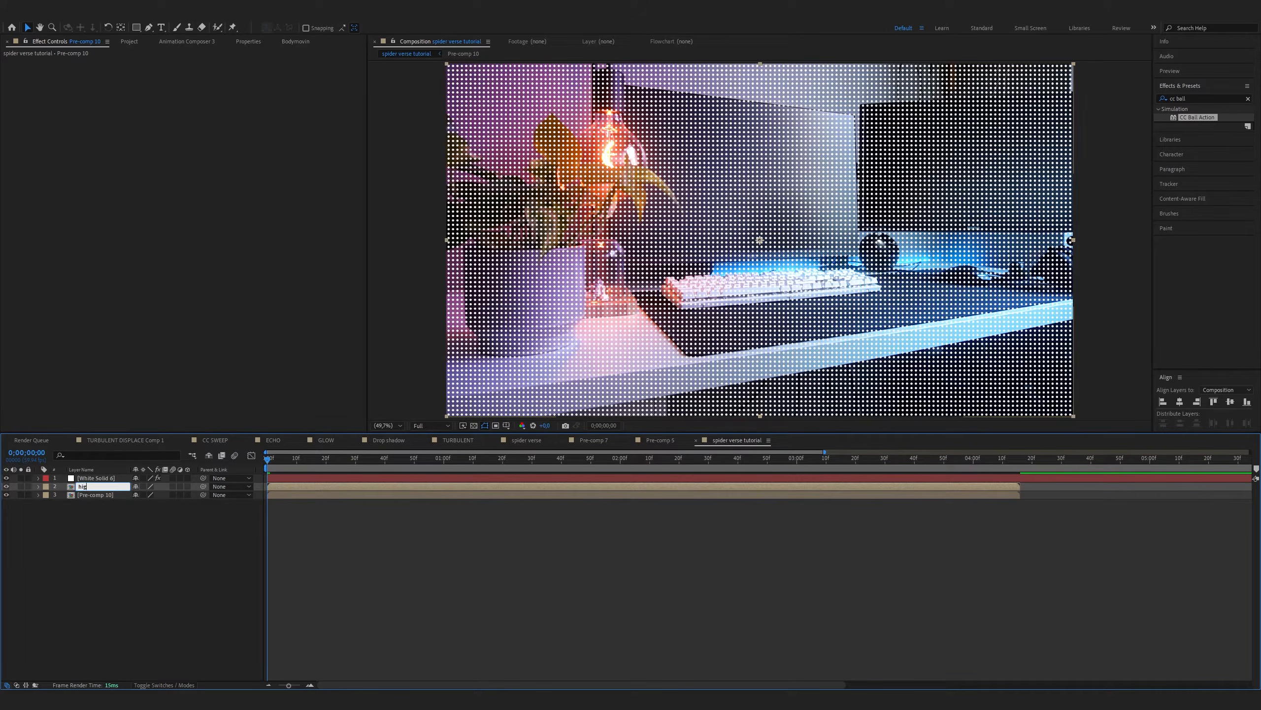
type("hlights")
key("Return")
Apply the Tint effect to the highlights layer to make it black and white
left_click_drag(1196, 99, 1108, 110)
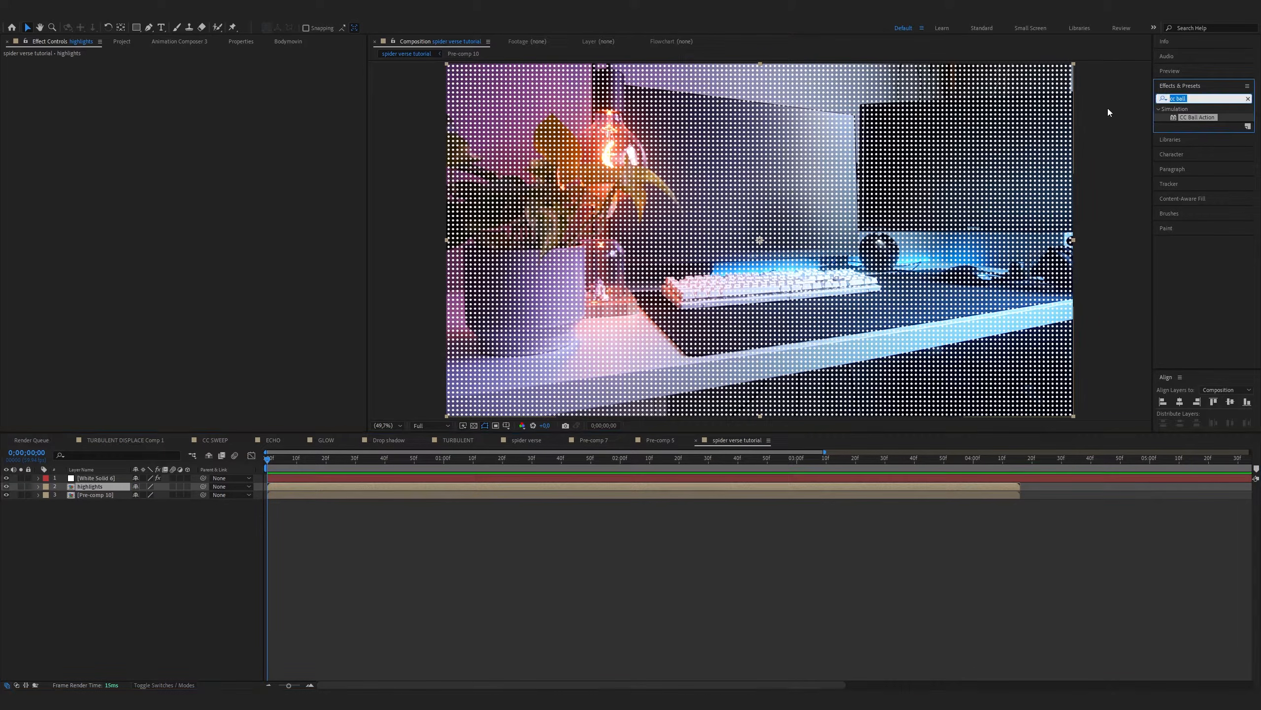
type("tint")
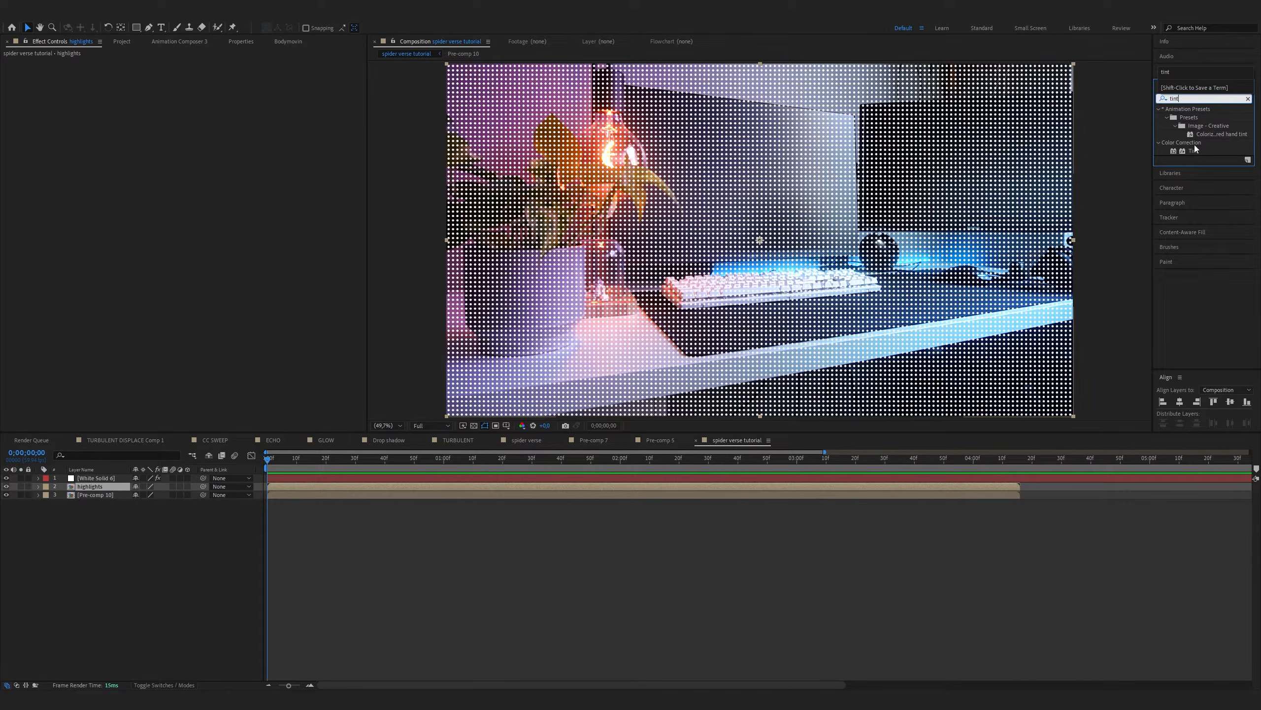
double_click(1194, 150)
Apply Curves to the highlights layer and pull the RGB curve down to isolate the brightest areas
left_click_drag(1197, 99, 1125, 111)
type("curve")
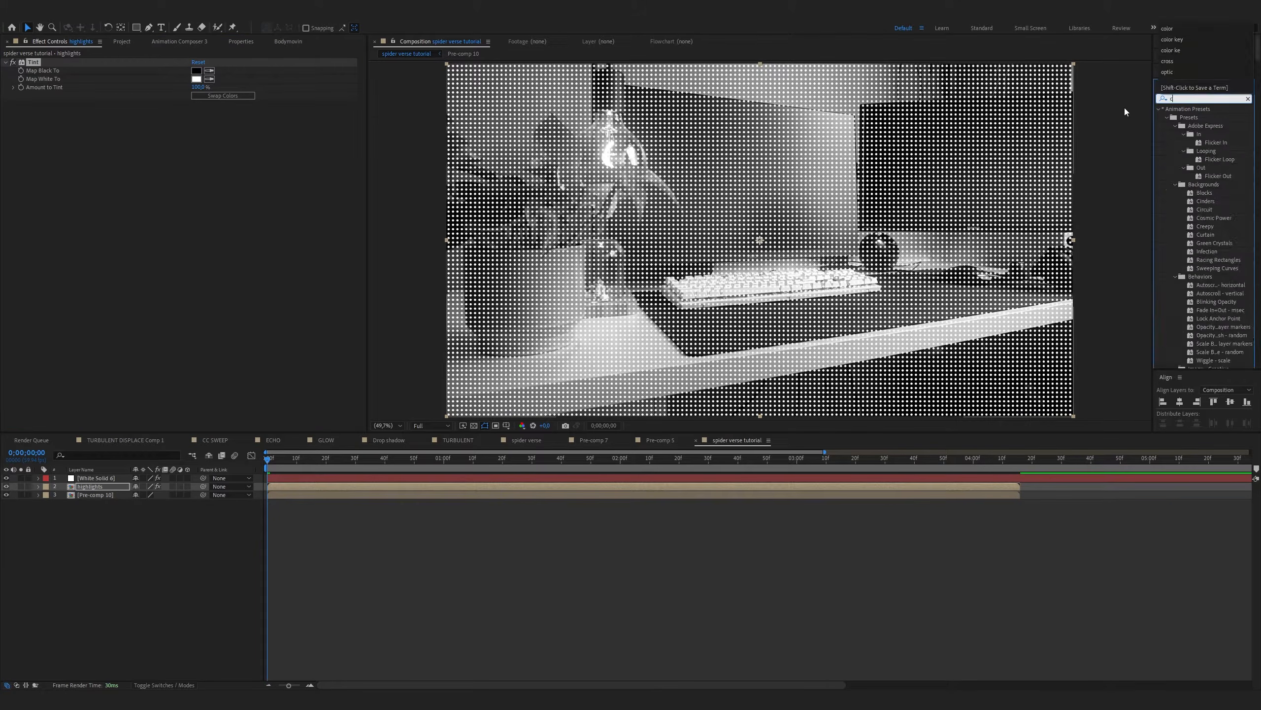
type("s")
double_click(1197, 151)
left_click_drag(25, 261, 91, 296)
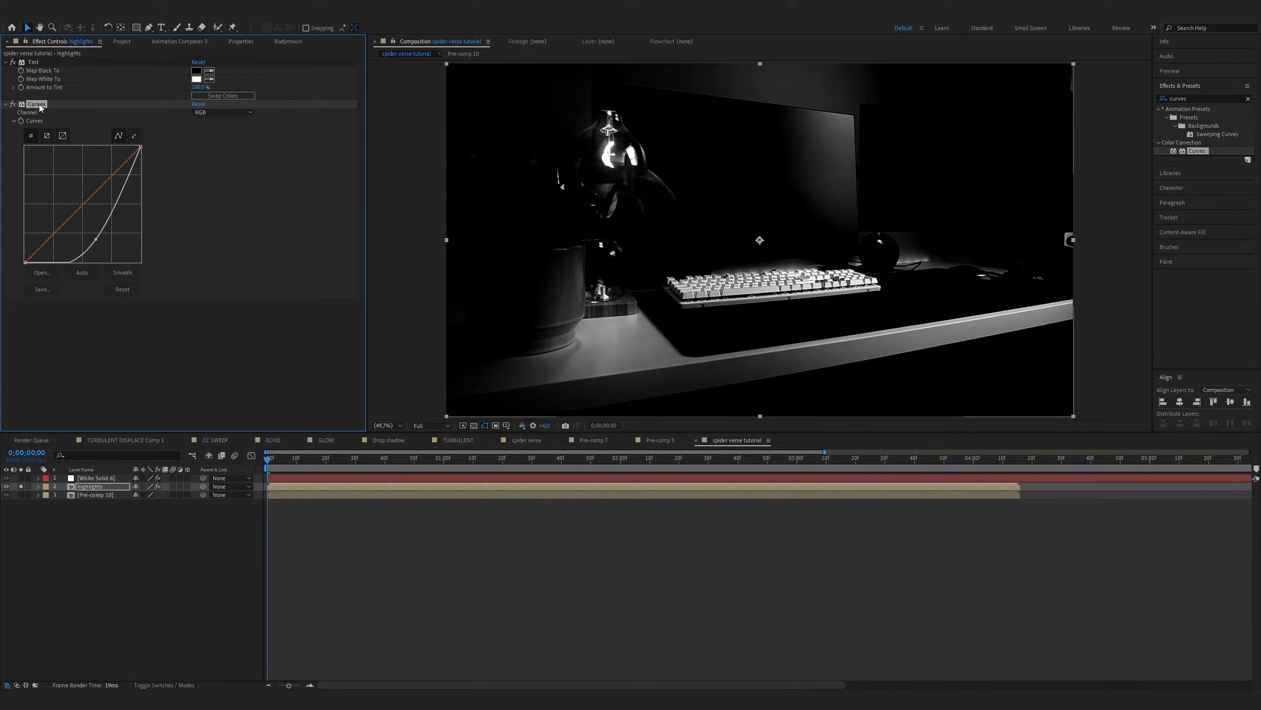
Apply Fast Box Blur to the highlights layer with a blur radius of 36
left_click_drag(1195, 99, 1075, 110)
type("fast bo")
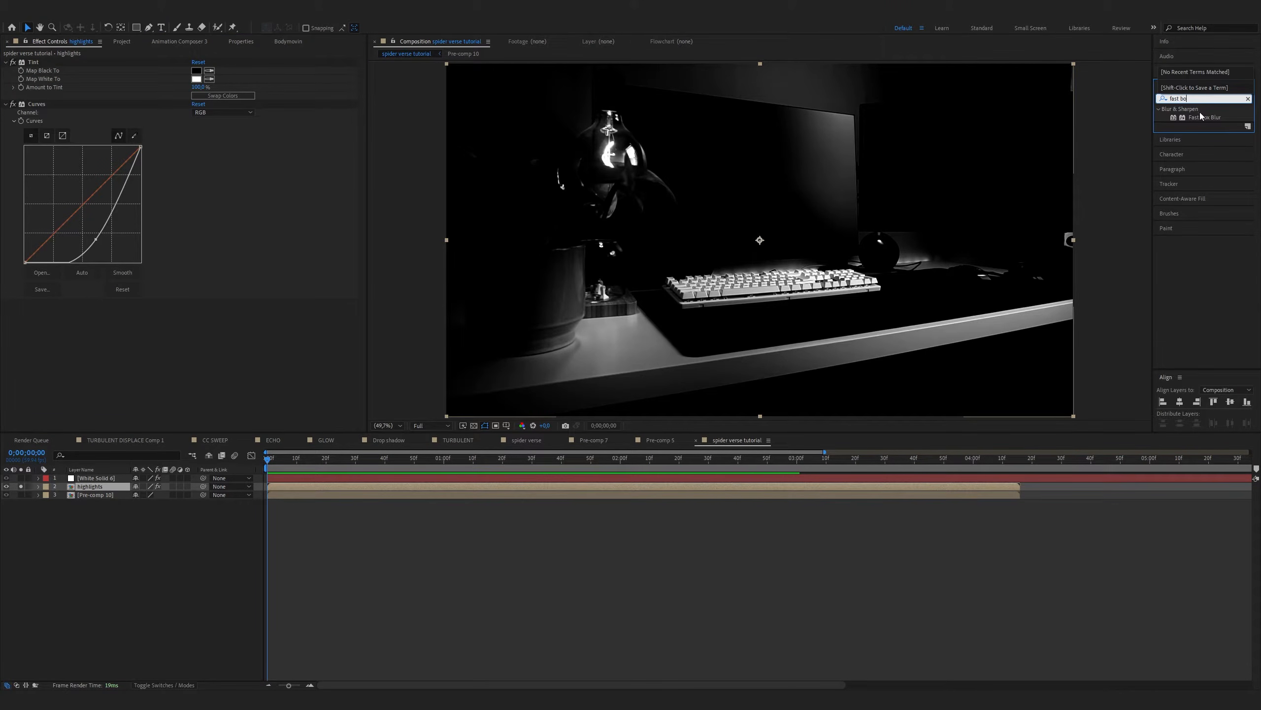
left_click(1200, 118)
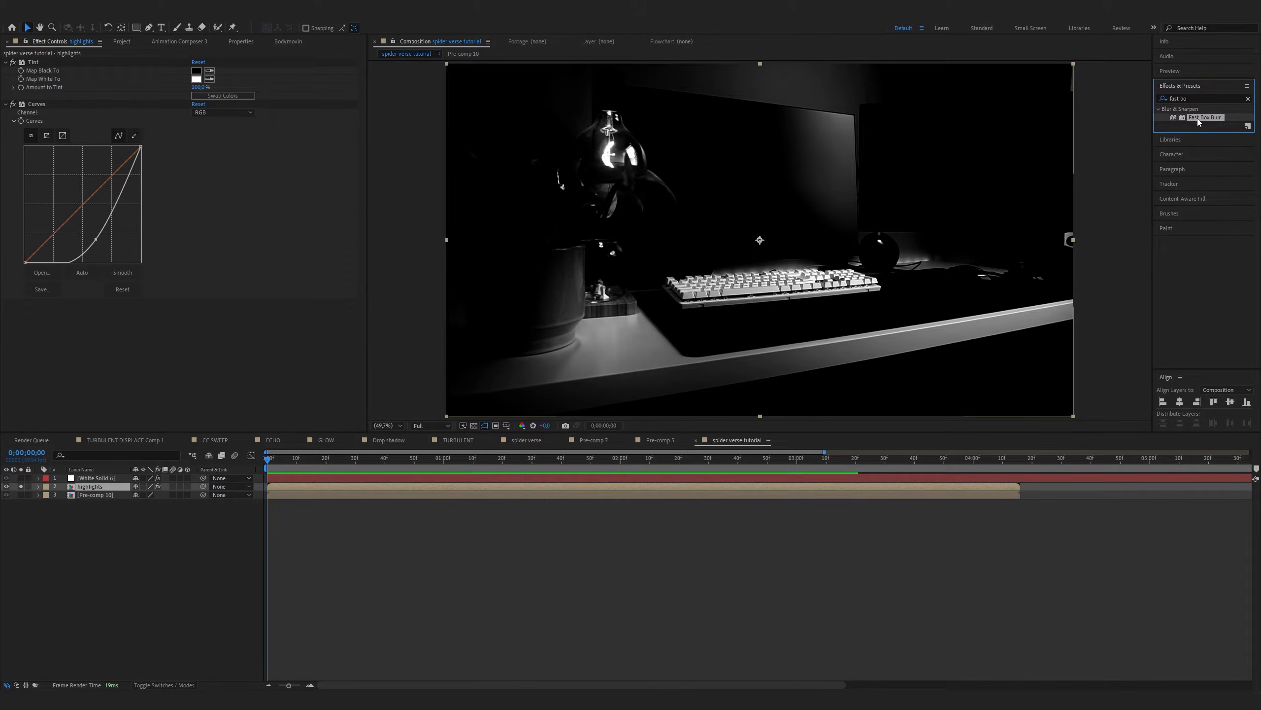
double_click(1200, 118)
left_click(196, 312)
type("36")
key("Return")
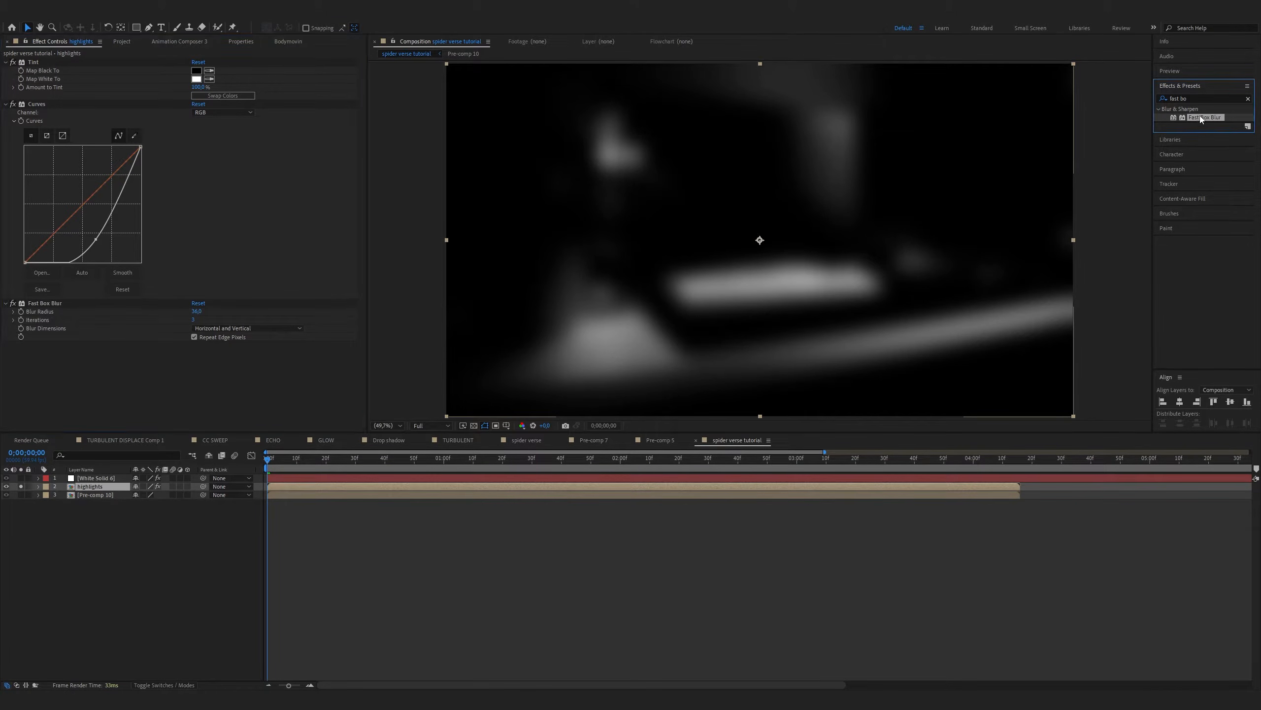
Add a second Fast Box Blur to the highlights layer with a blur radius of 67
double_click(1203, 118)
left_click(196, 353)
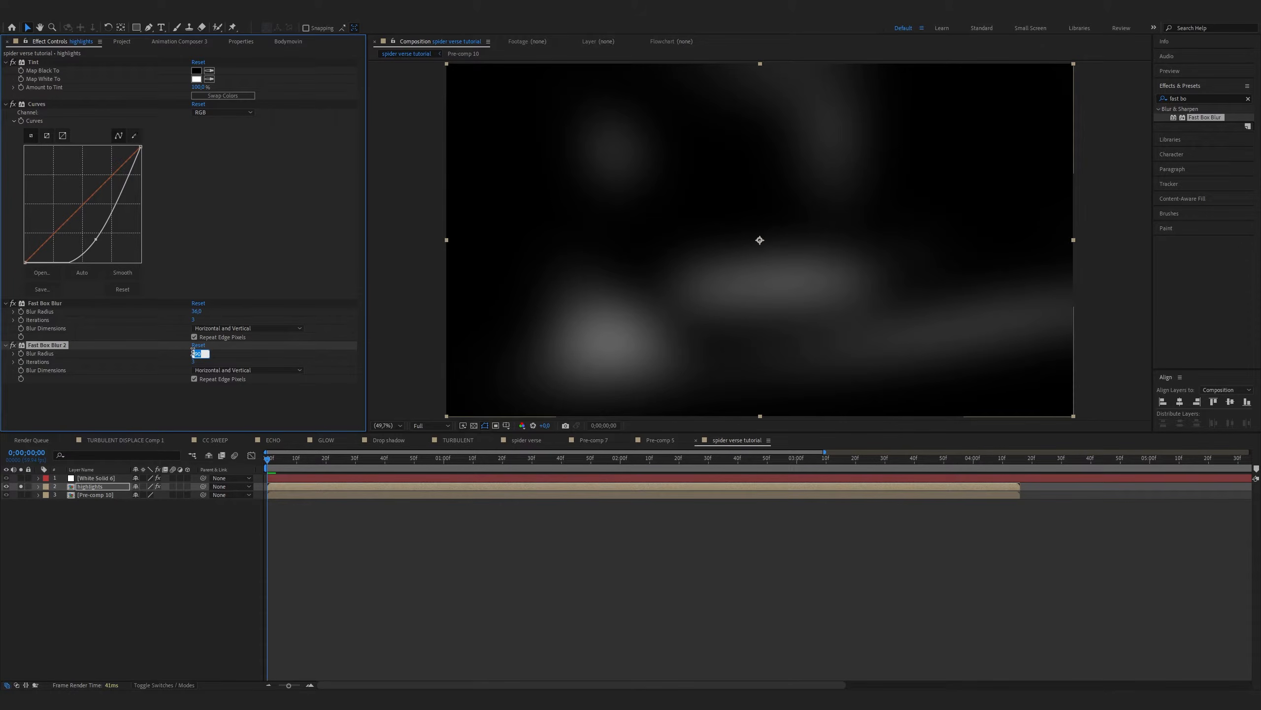
type("67")
key("Return")
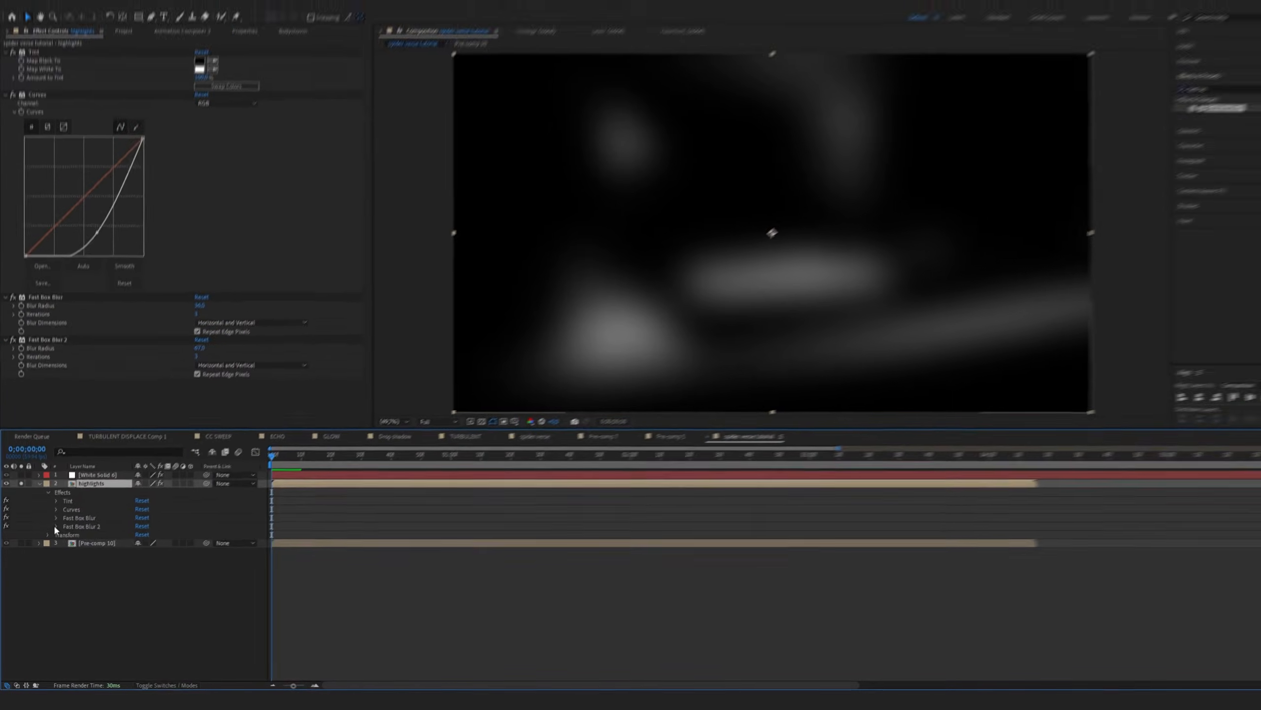
Set the effect opacity of the second Fast Box Blur to 50% in its compositing options
left_click(55, 528)
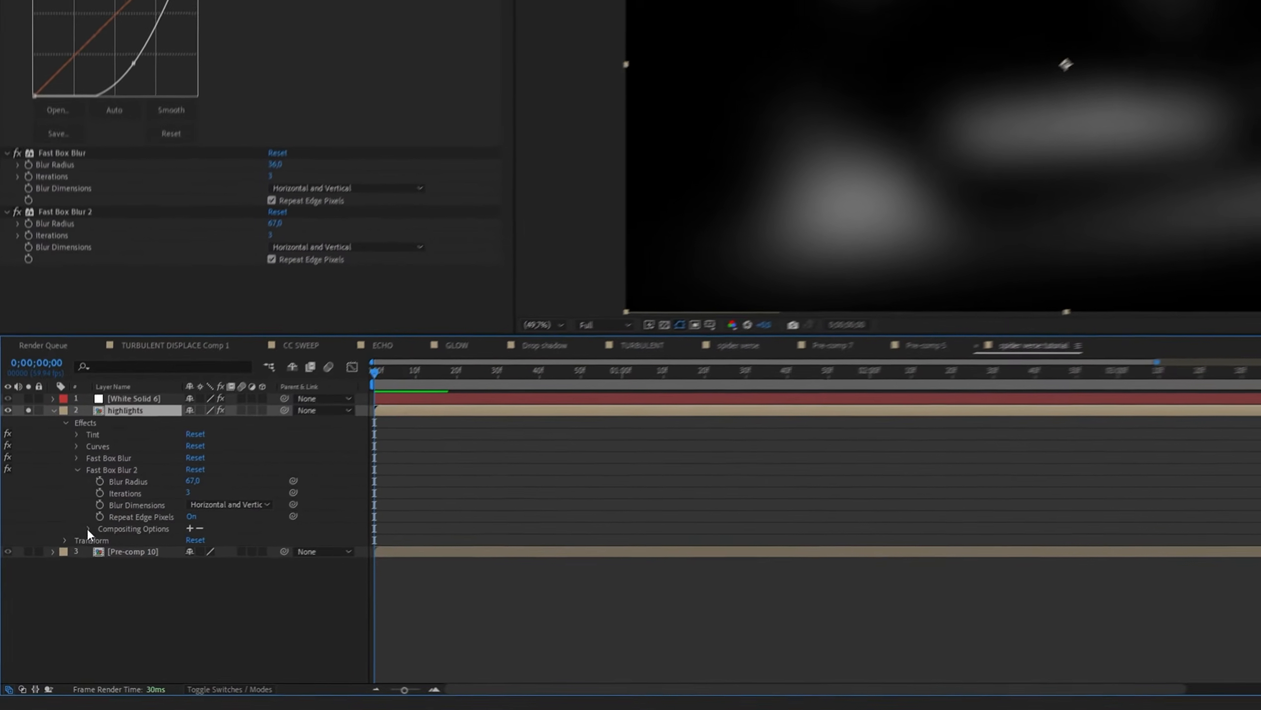
left_click(87, 528)
left_click(195, 538)
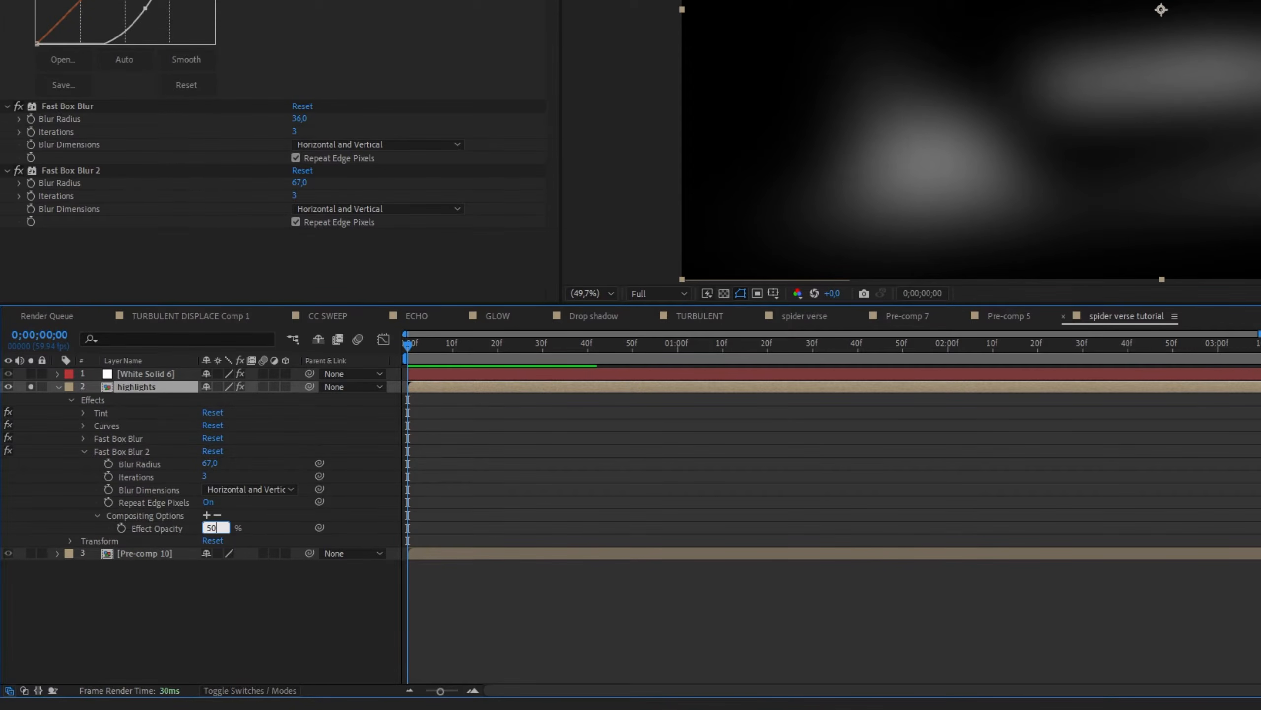
key("Return")
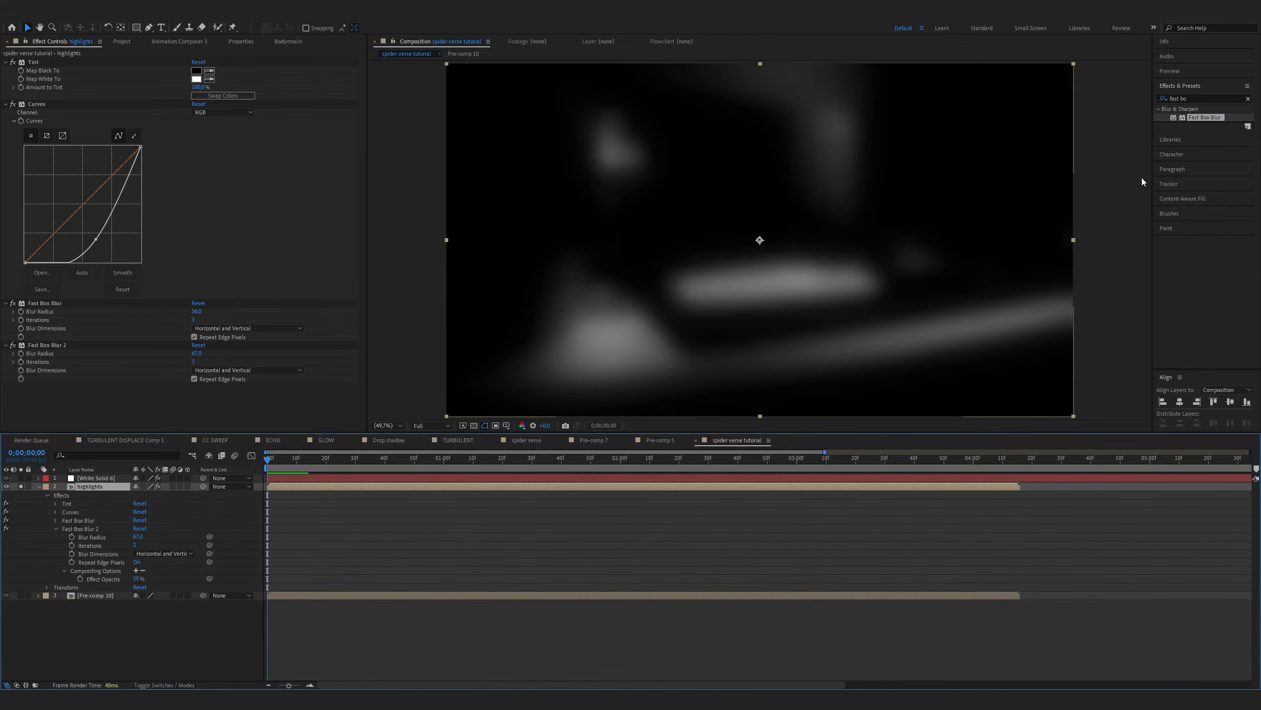
Add a second Curves effect to the highlights layer and raise the curve steeply to brighten the blurred areas
left_click(1193, 98)
type("curve")
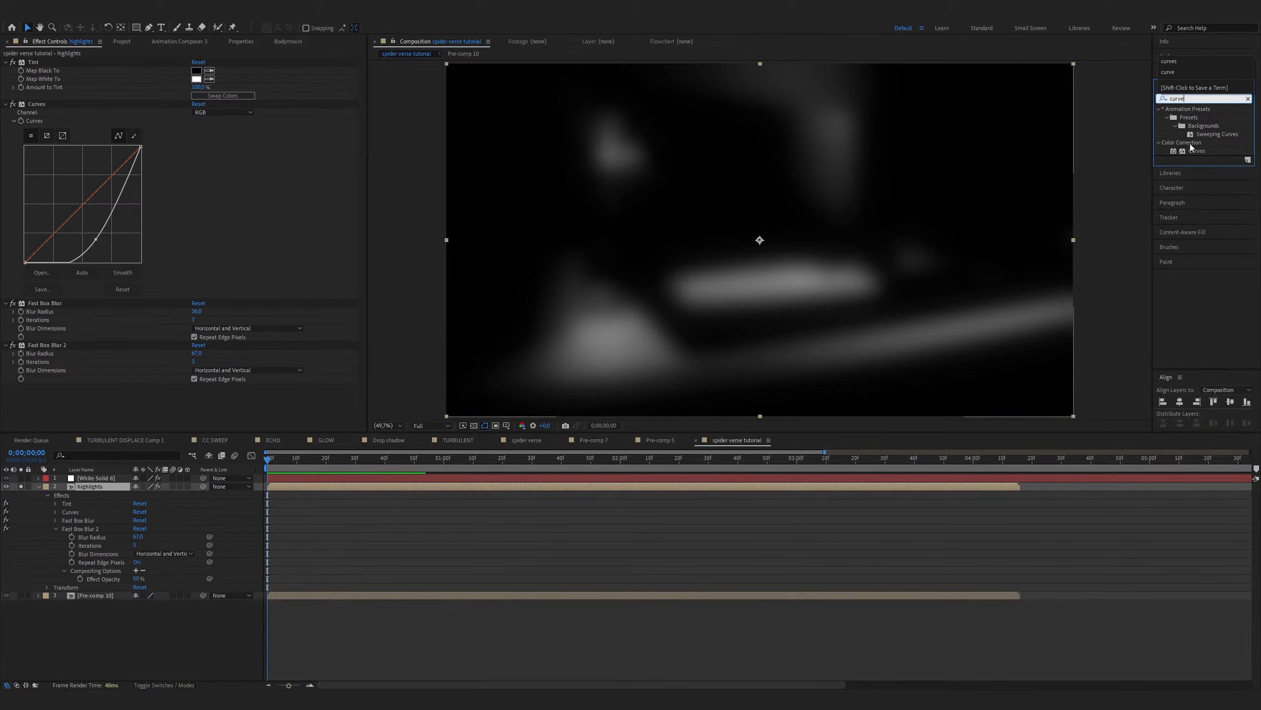
double_click(1194, 151)
left_click_drag(75, 343, 48, 304)
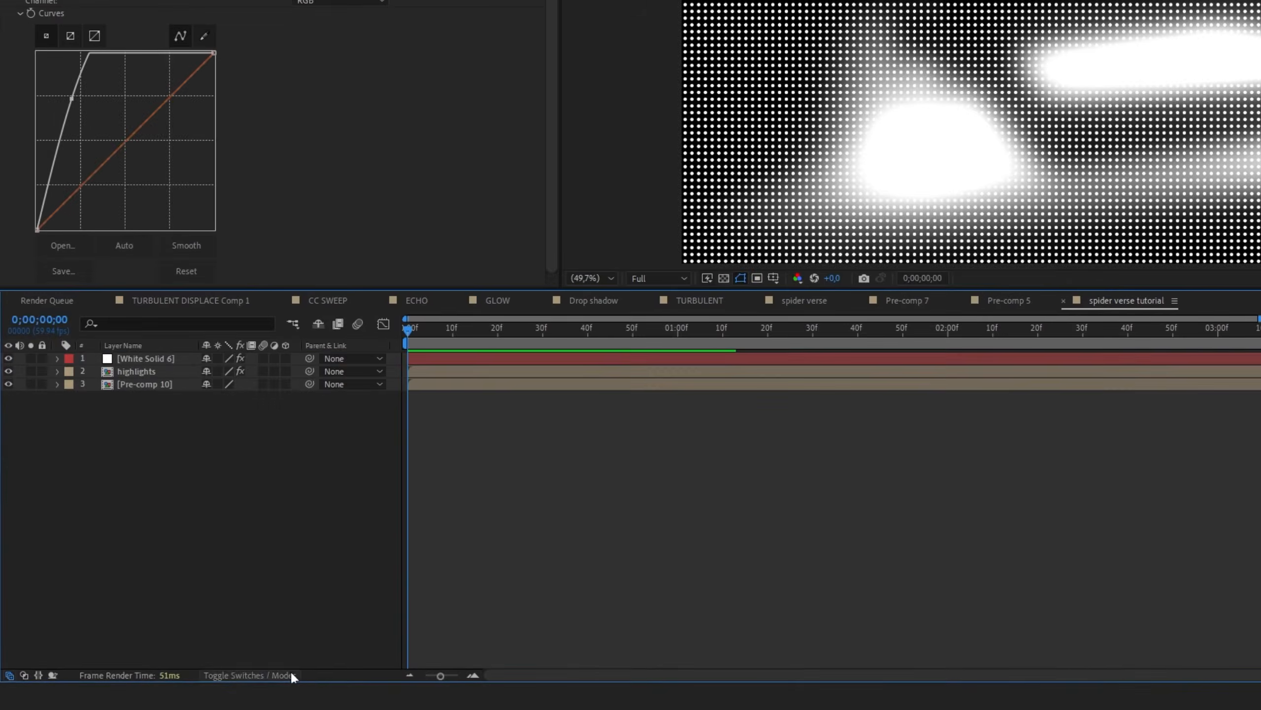
Set the highlights layer as the white solid's track matte and switch it to Luma Matte
left_click(189, 685)
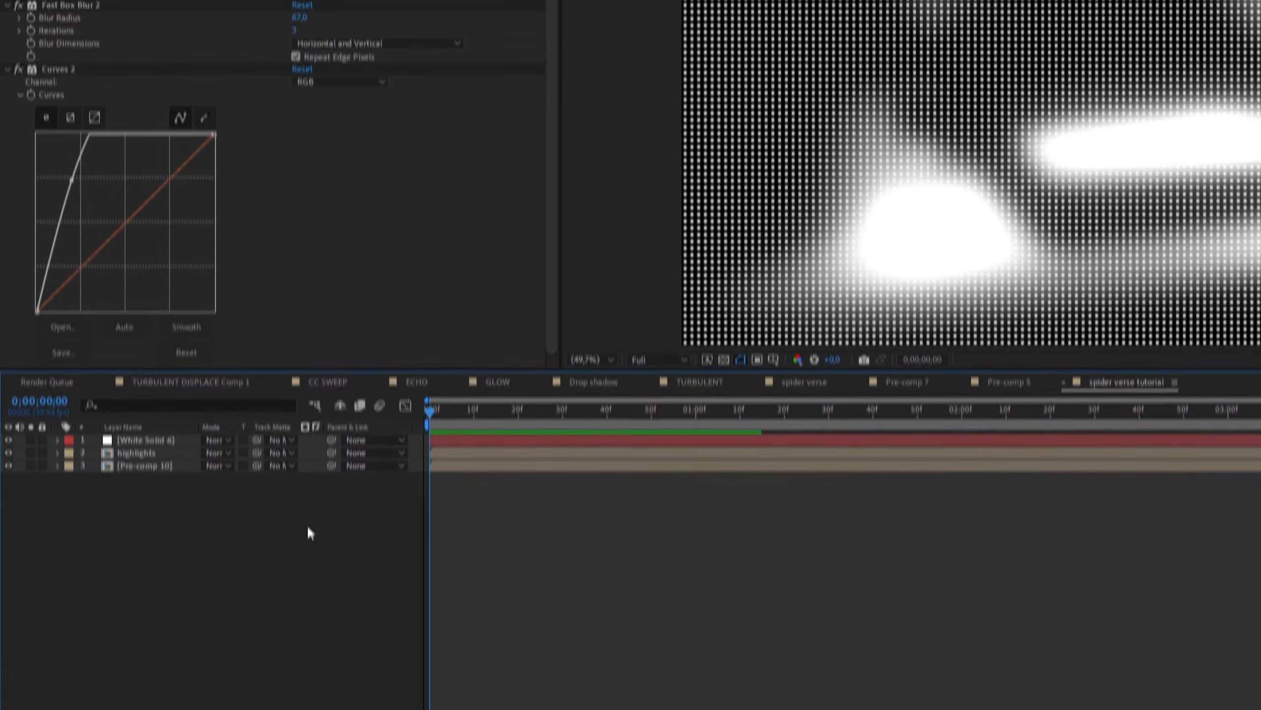
left_click(280, 489)
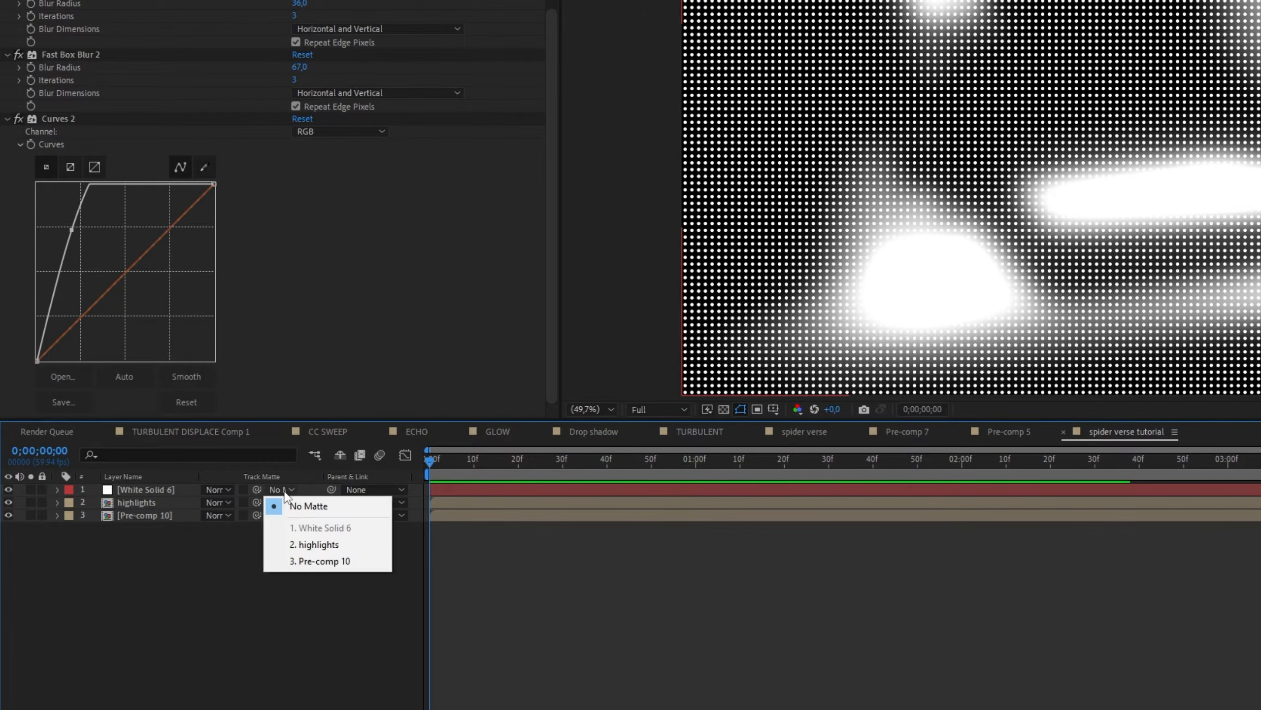
left_click(317, 545)
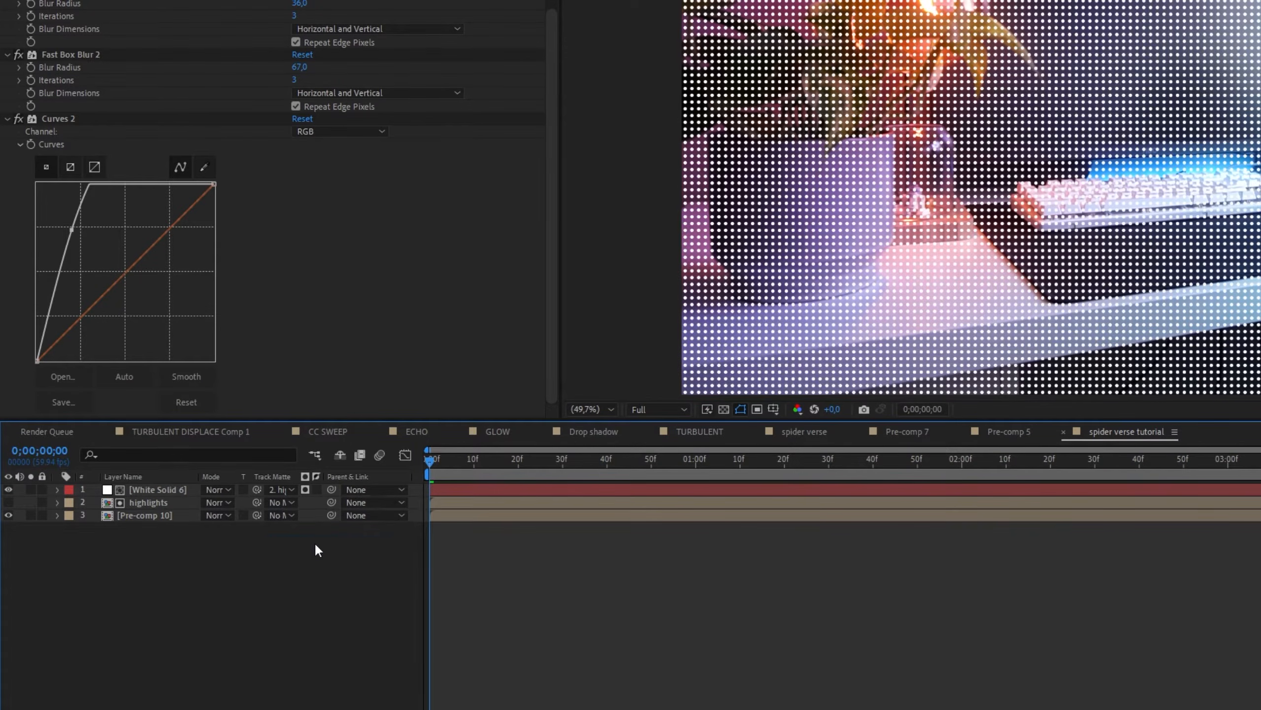
left_click(305, 491)
Set the white solid's blending mode to Soft Light and inspect the dots up close around the keyboard
left_click(217, 490)
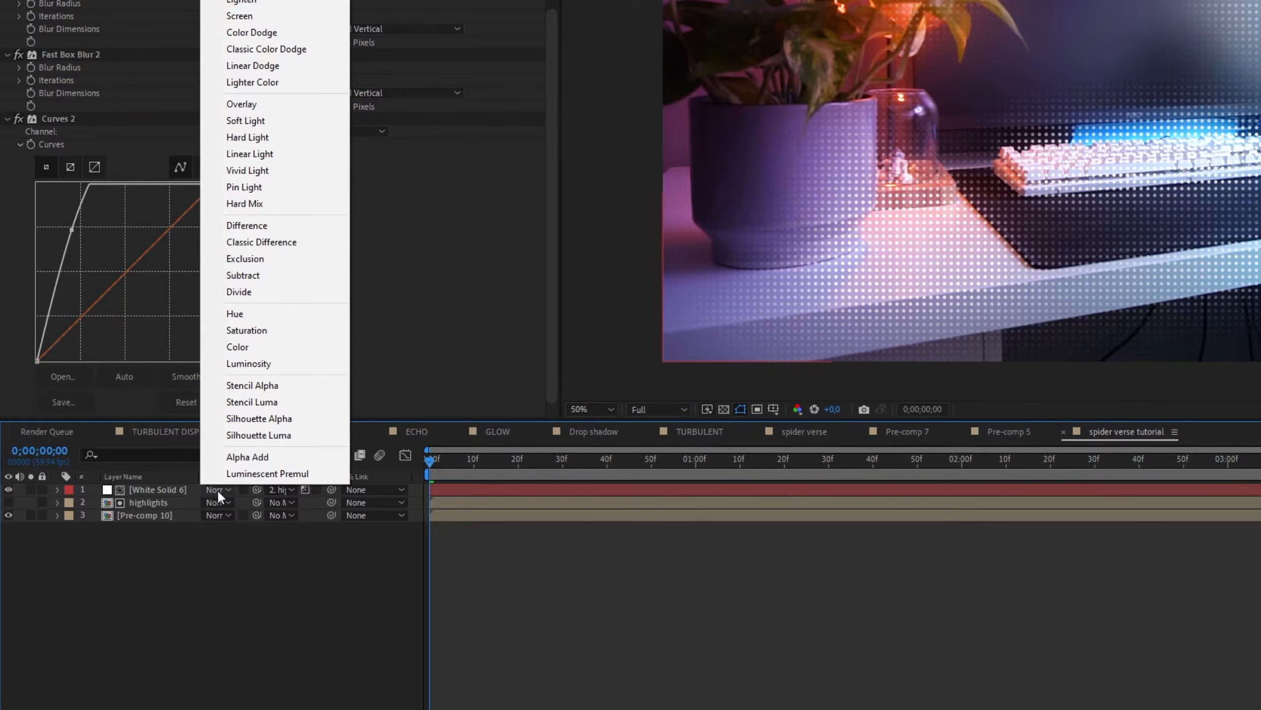
left_click(278, 121)
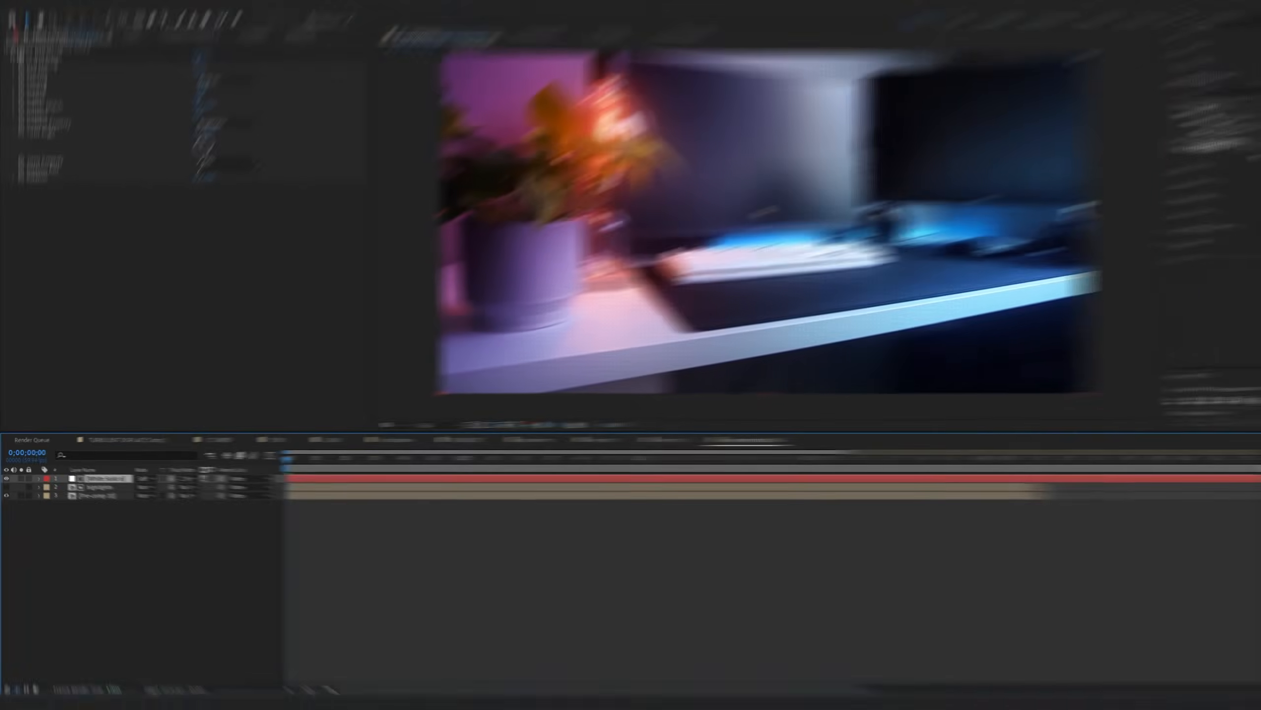
left_click_drag(854, 236, 796, 281)
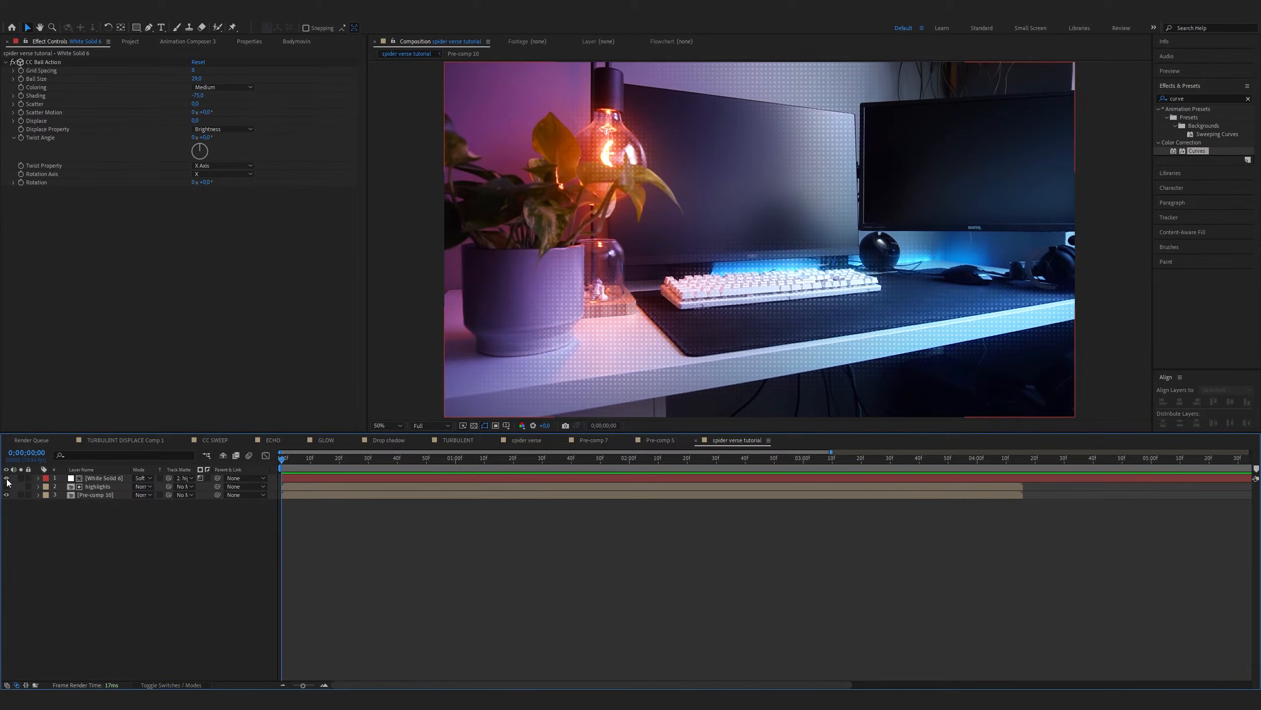
Hide the white solid and draw a black diagonal Pen line from outside the frame's upper-left corner to beyond its lower-right corner
left_click(5, 478)
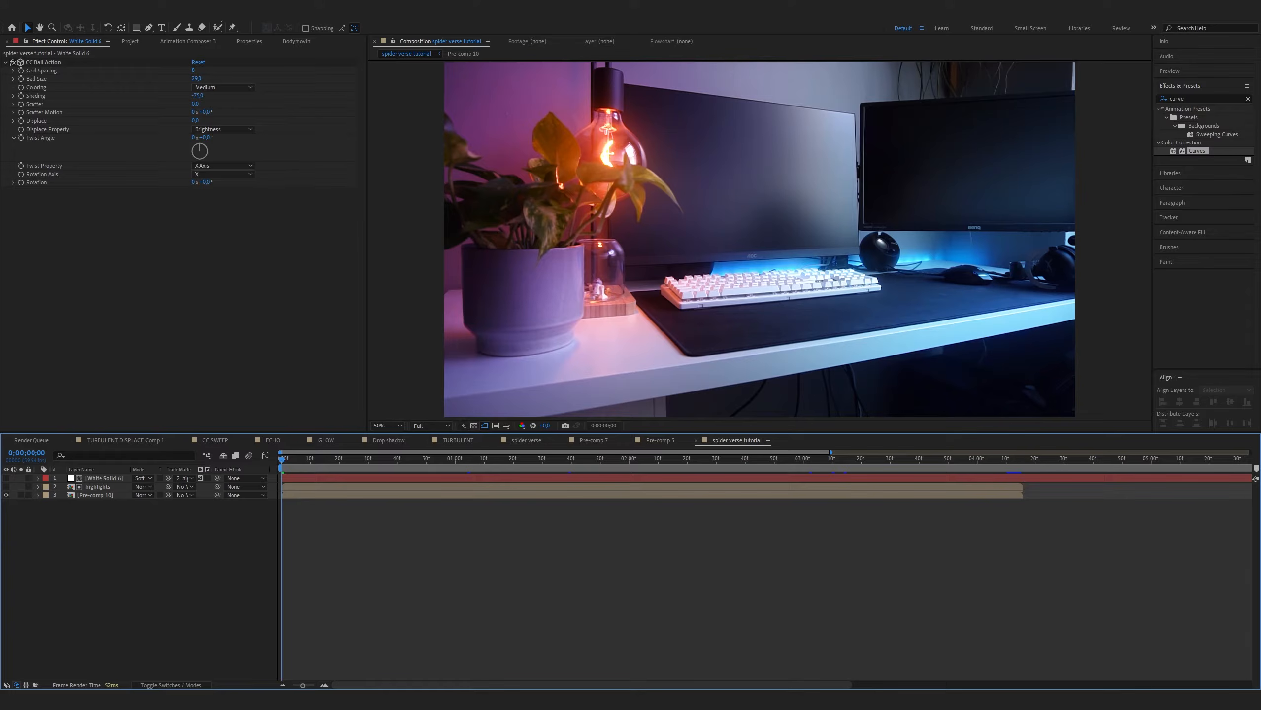
left_click(148, 29)
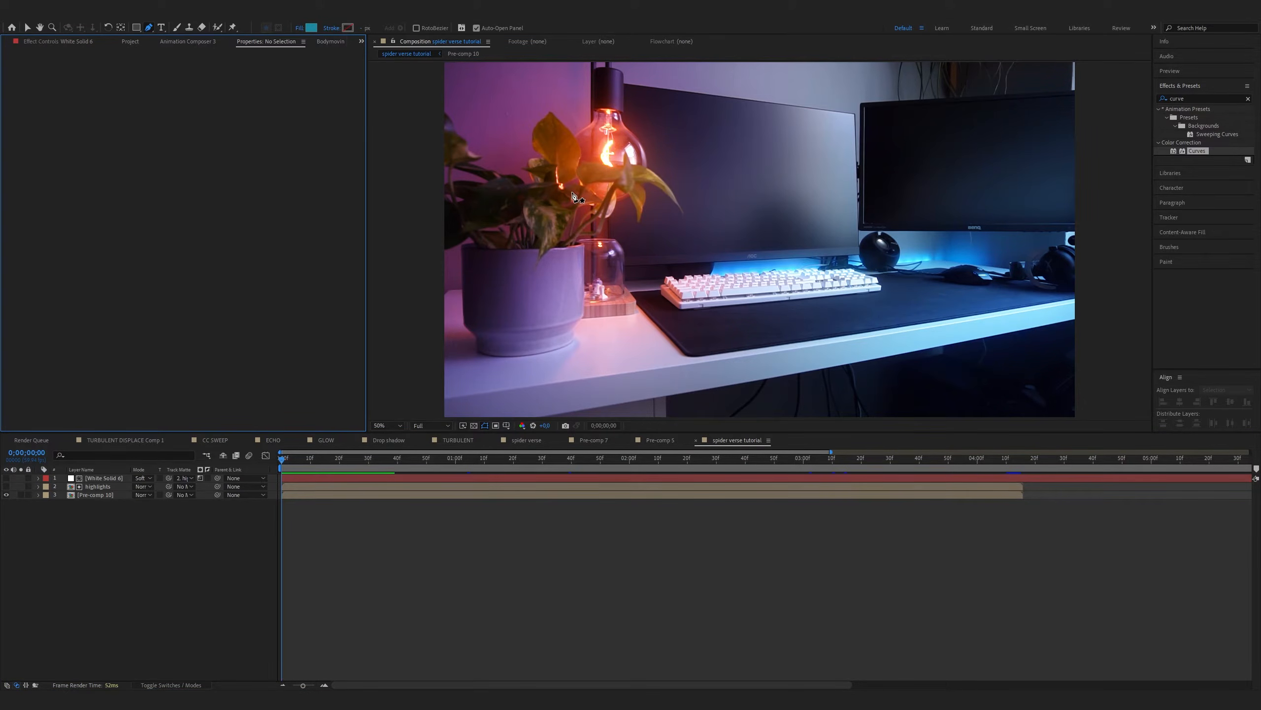
key("comma")
left_click(596, 145)
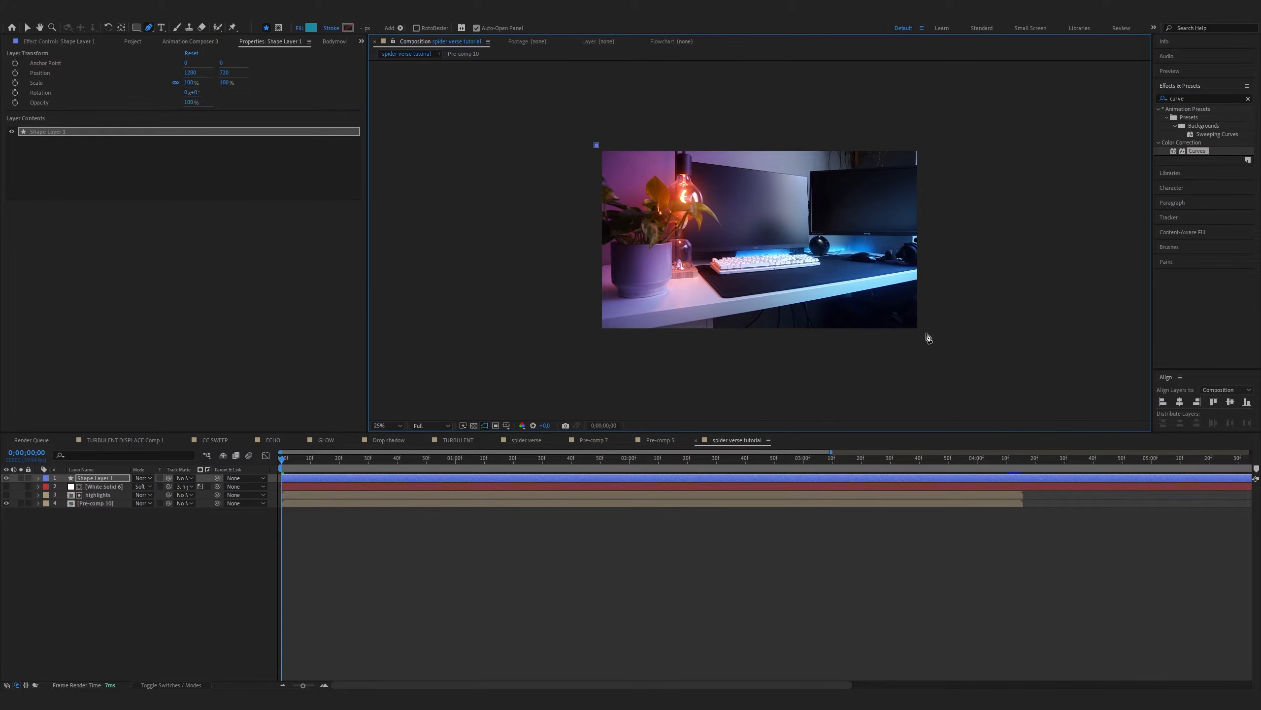
left_click(925, 338)
key("period")
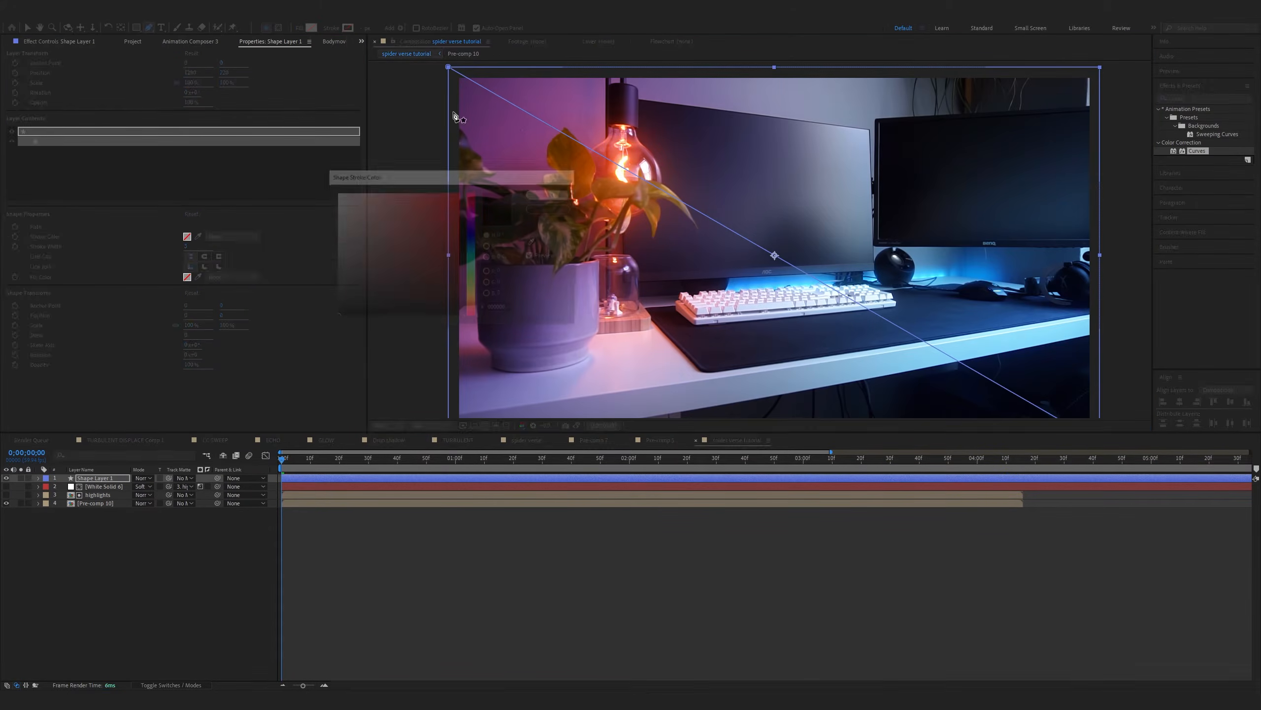
left_click(331, 28)
left_click(613, 378)
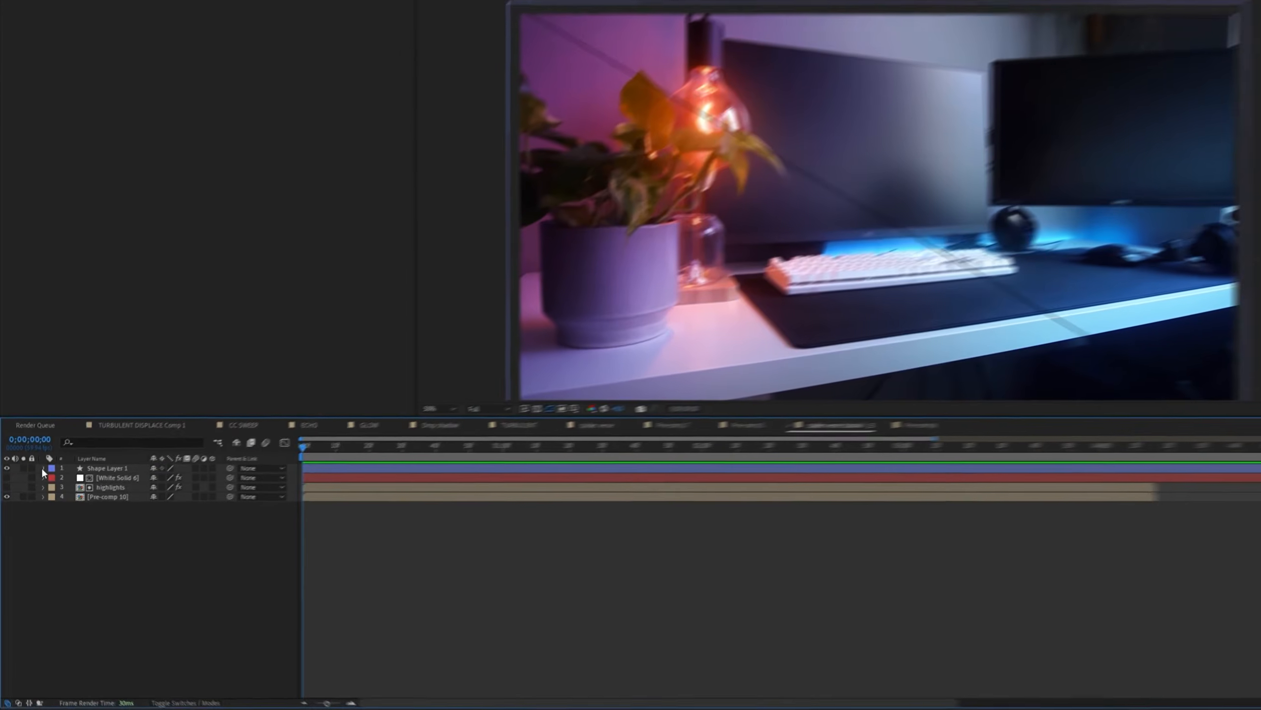
Add a Repeater to the contents of the diagonal line's shape layer
left_click(39, 477)
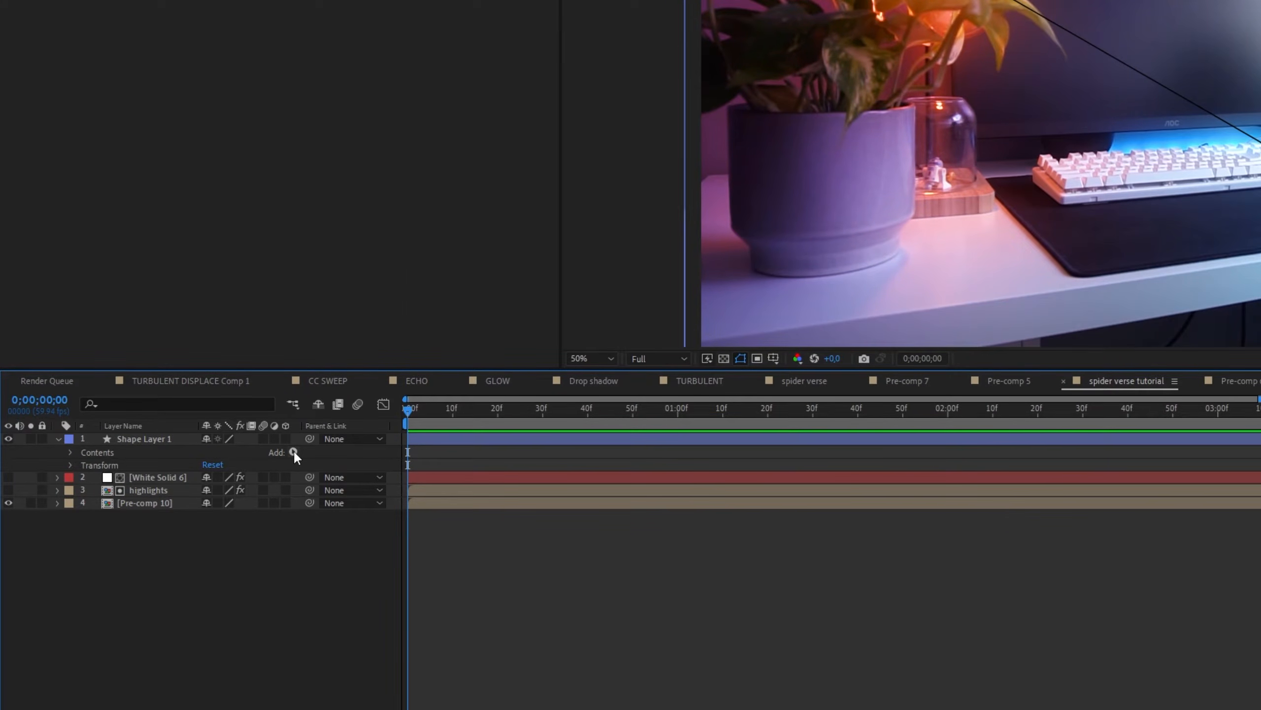
left_click(293, 451)
left_click(369, 336)
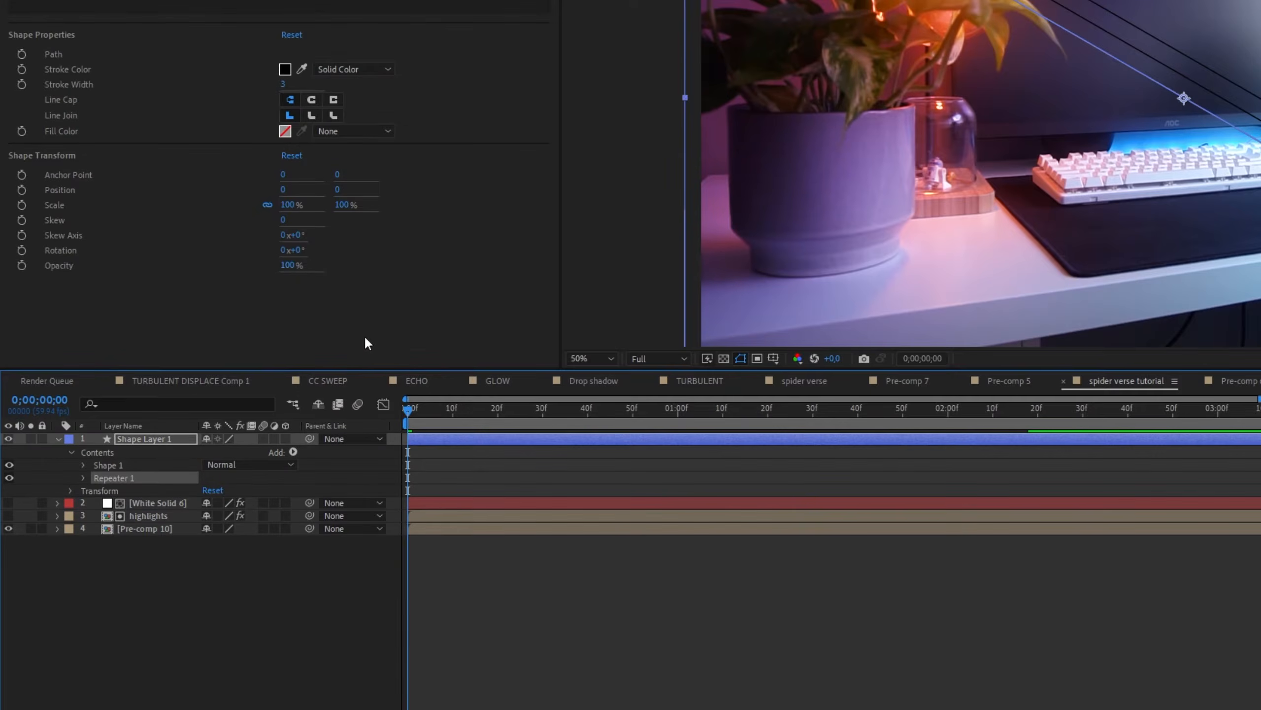
Raise the Repeater's number of copies and horizontal spacing, and shift the shape layer sideways until diagonal lines fill the frame
left_click_drag(206, 490, 181, 515)
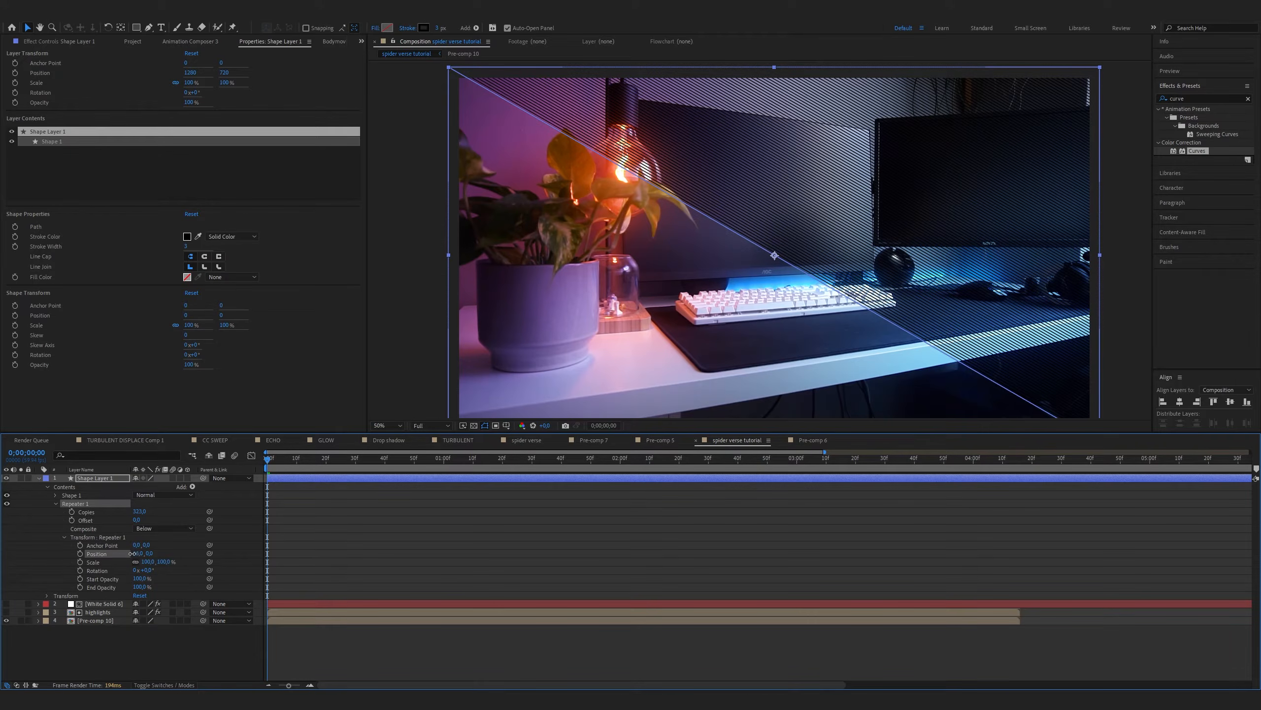
left_click(703, 288)
key("comma")
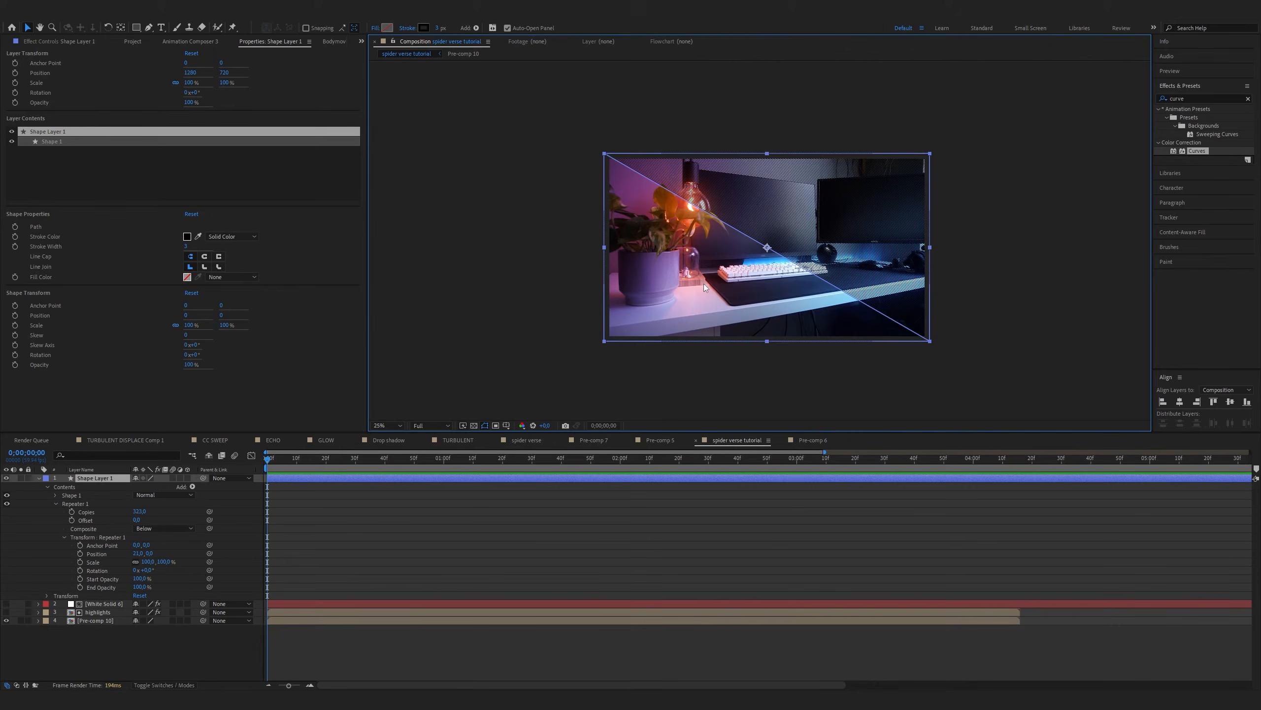
left_click_drag(779, 286, 458, 284)
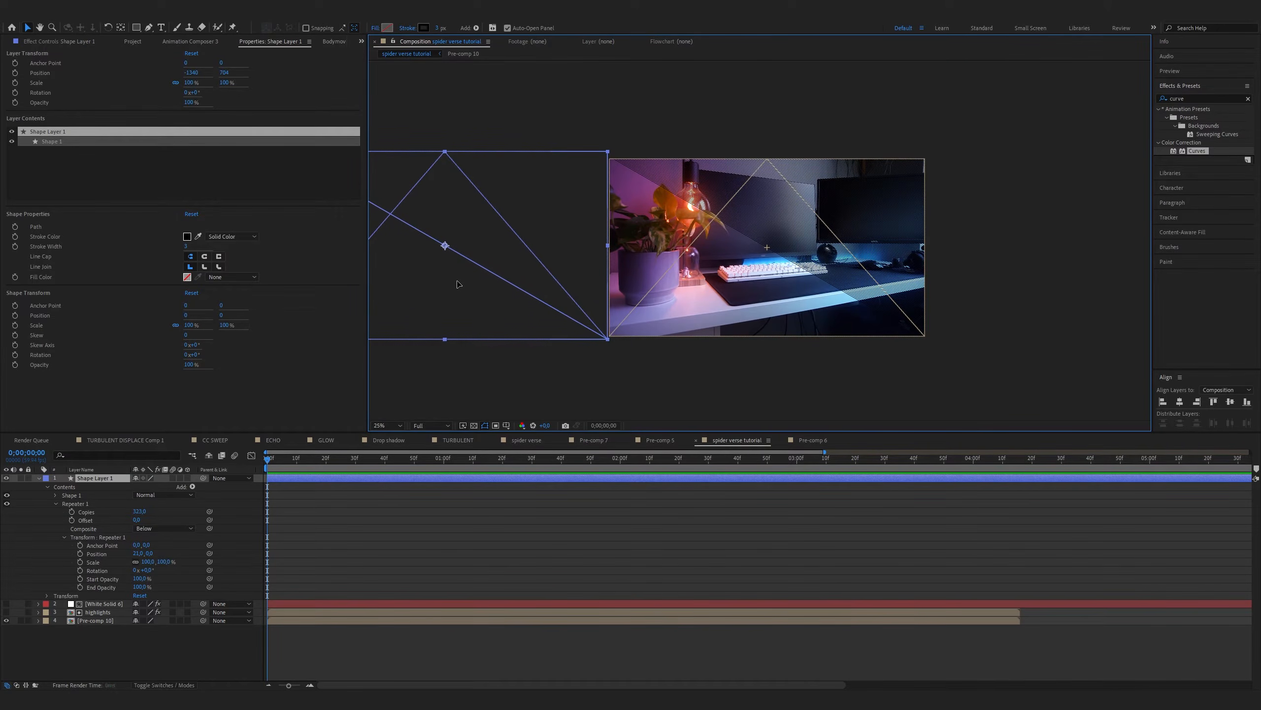
key("period")
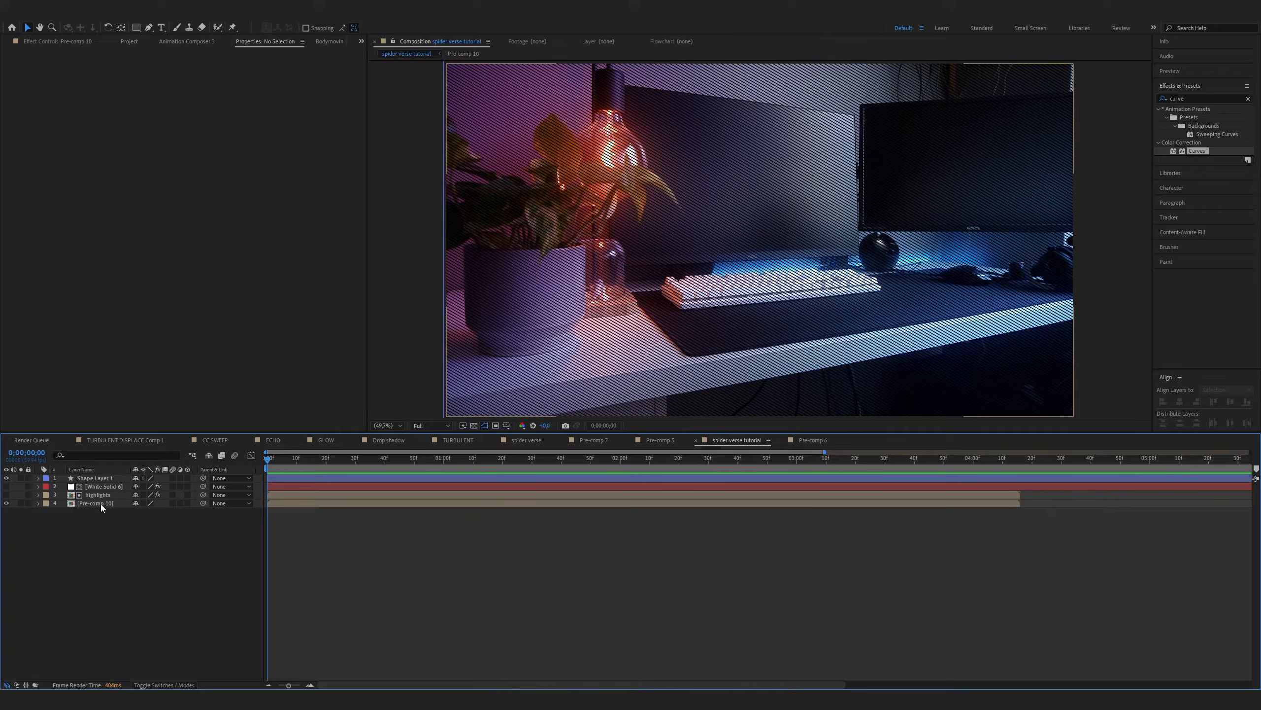
Duplicate the Pre-comp 10 footage layer and rename the copy shadows
left_click(100, 504)
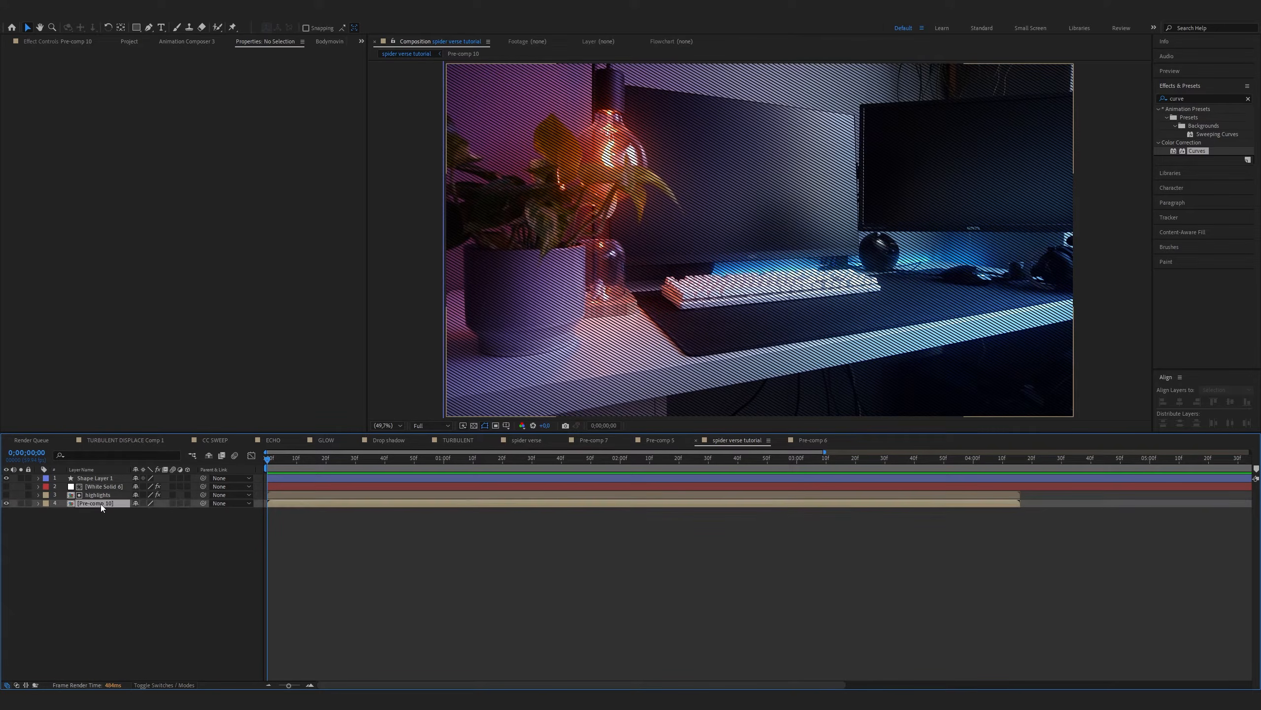
key("ctrl+d")
right_click(101, 505)
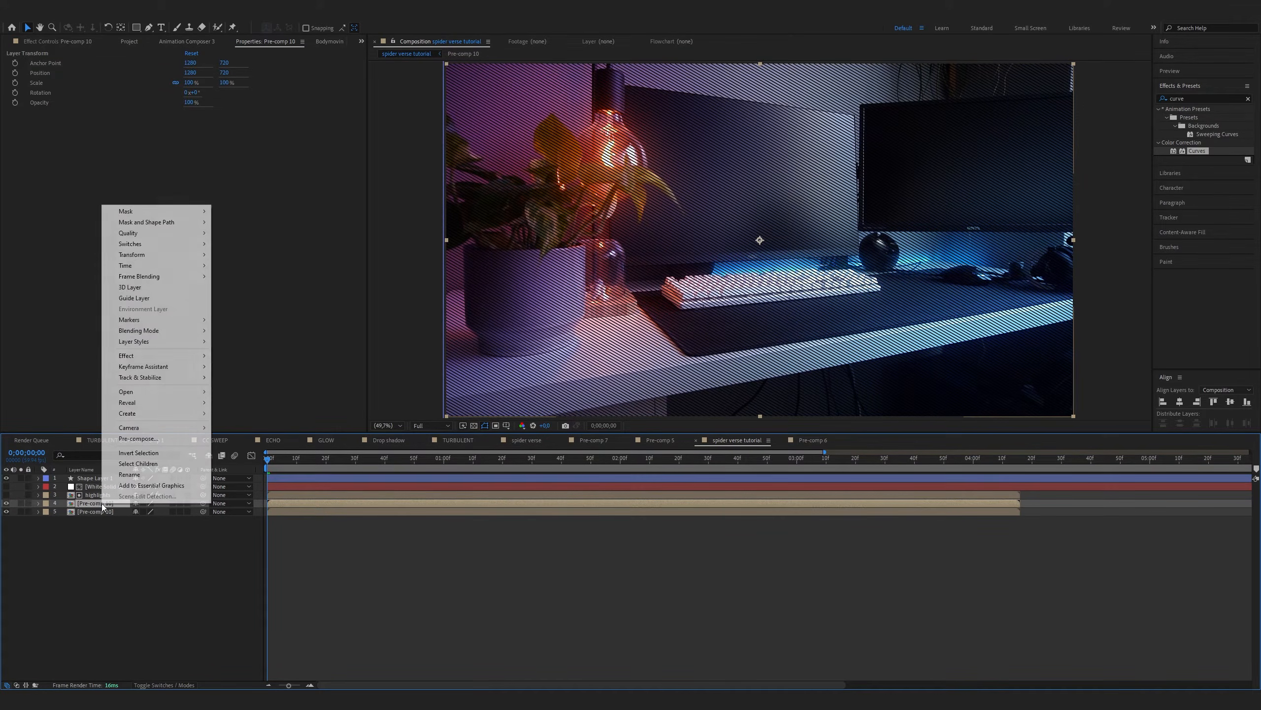
left_click(135, 477)
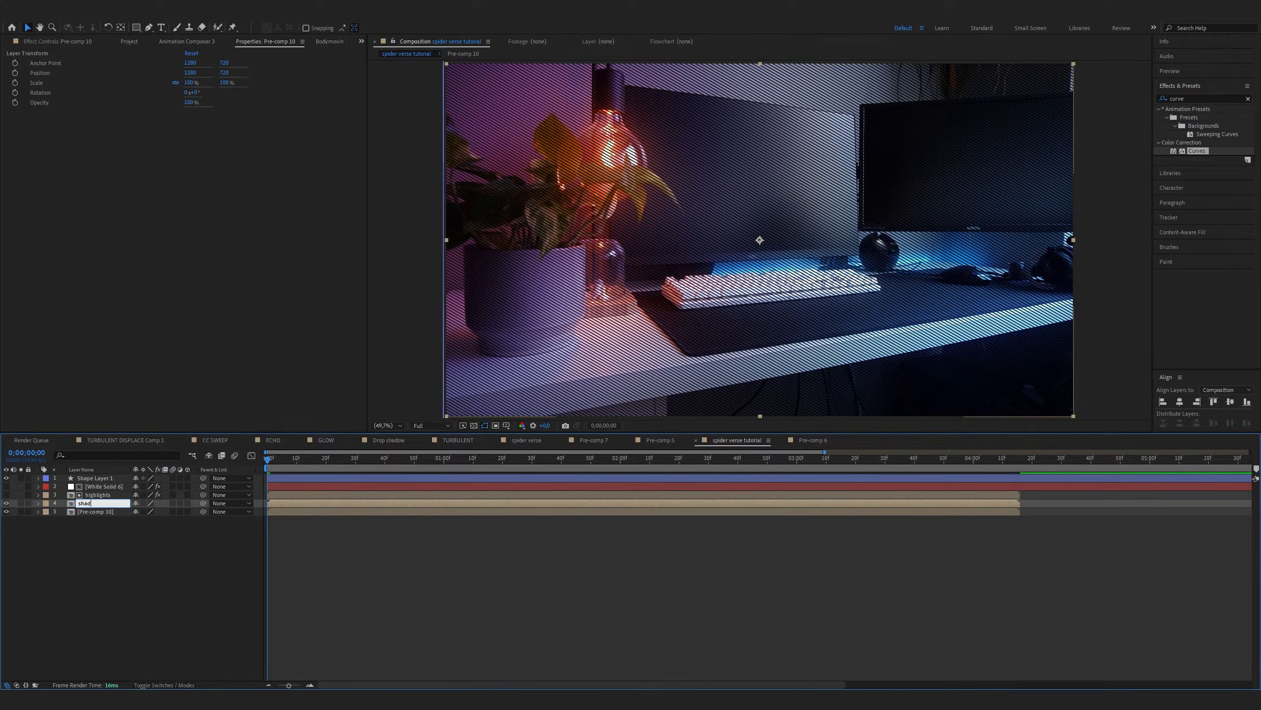
key("Return")
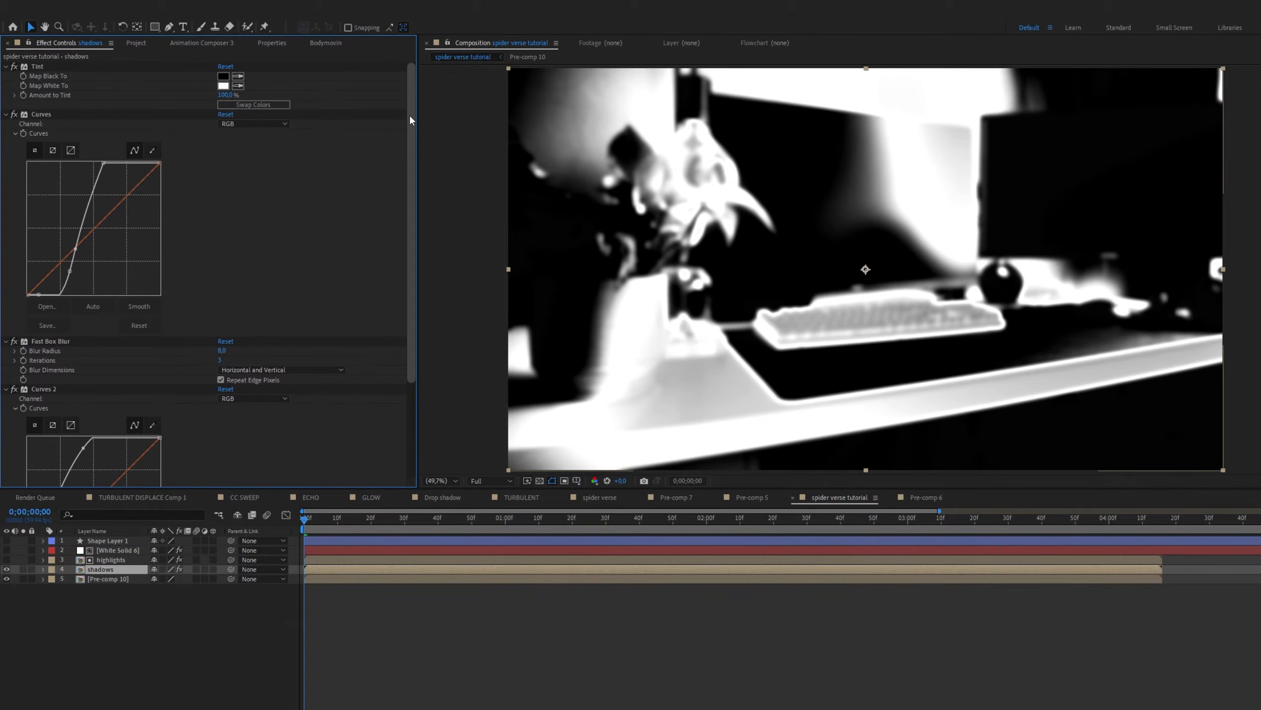
Set the shadows layer as the diagonal-line shape layer's track matte, using an inverted Luma Matte
mouse_move(411, 115)
left_mouse_down()
mouse_move(417, 227)
mouse_move(412, 118)
left_mouse_up()
mouse_move(412, 107)
left_mouse_down()
mouse_move(412, 237)
mouse_move(415, 104)
left_mouse_up()
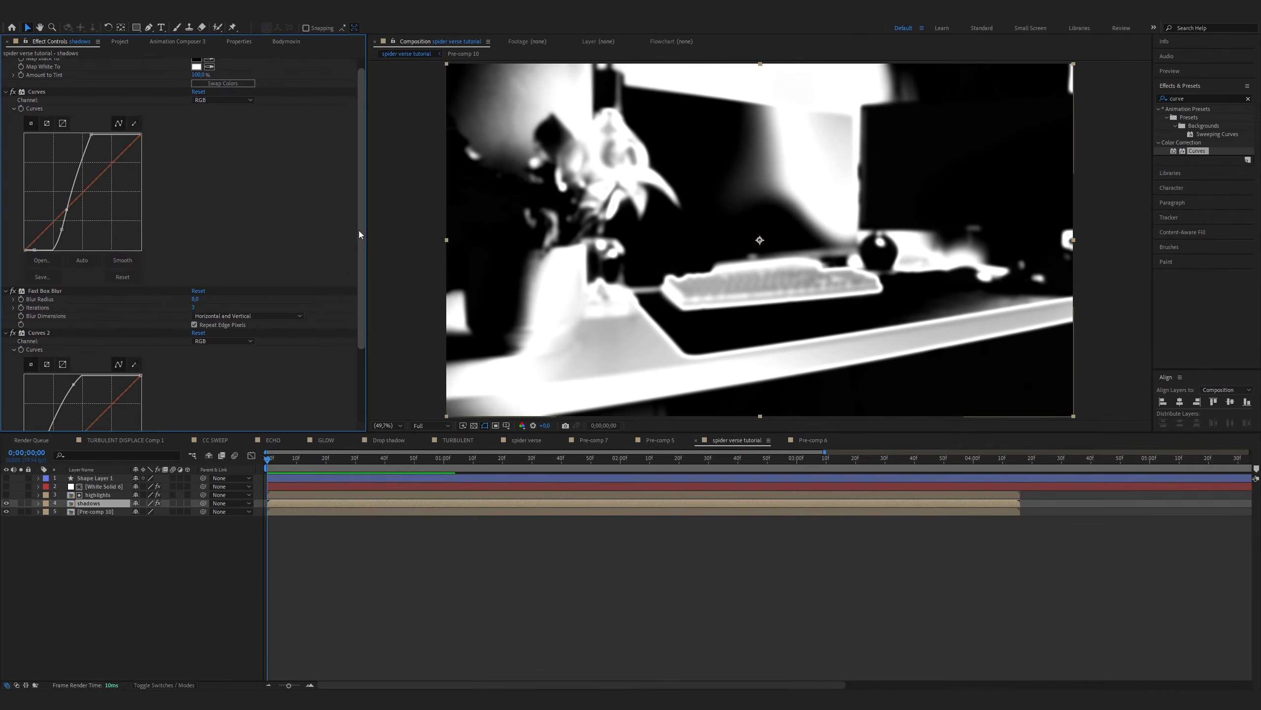
left_click_drag(360, 231, 355, 286)
left_click(164, 685)
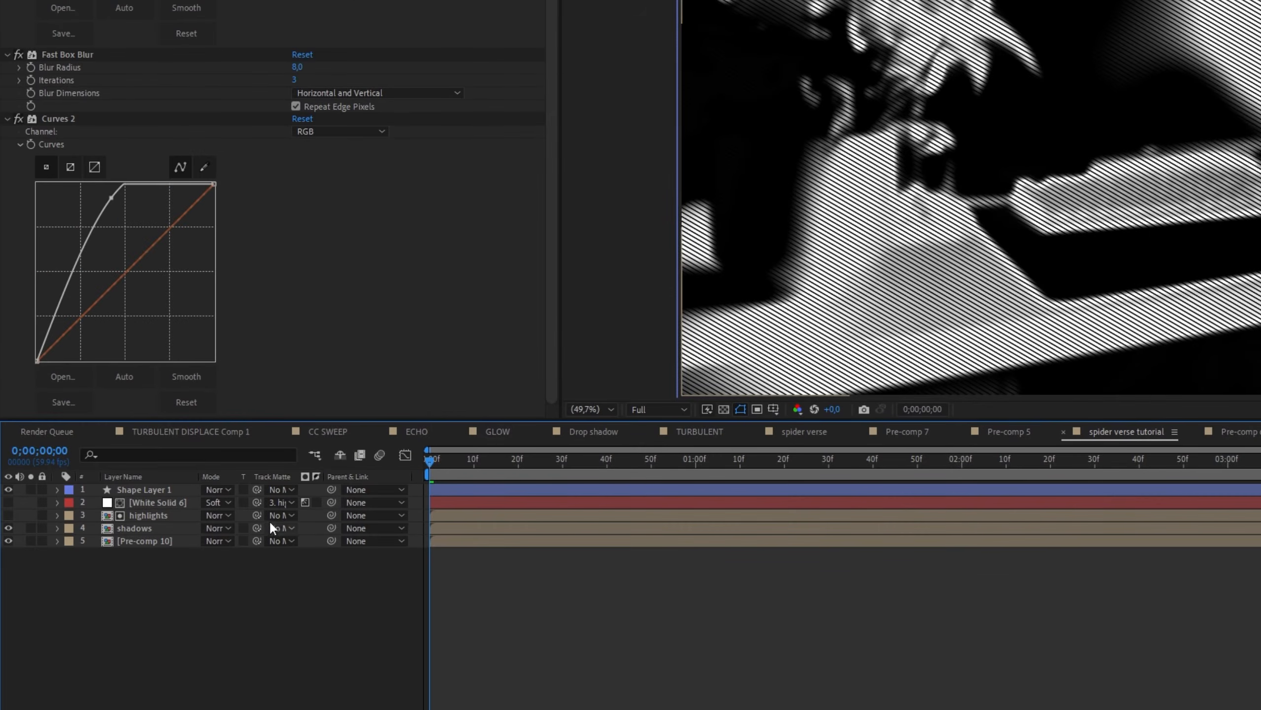
left_click(282, 375)
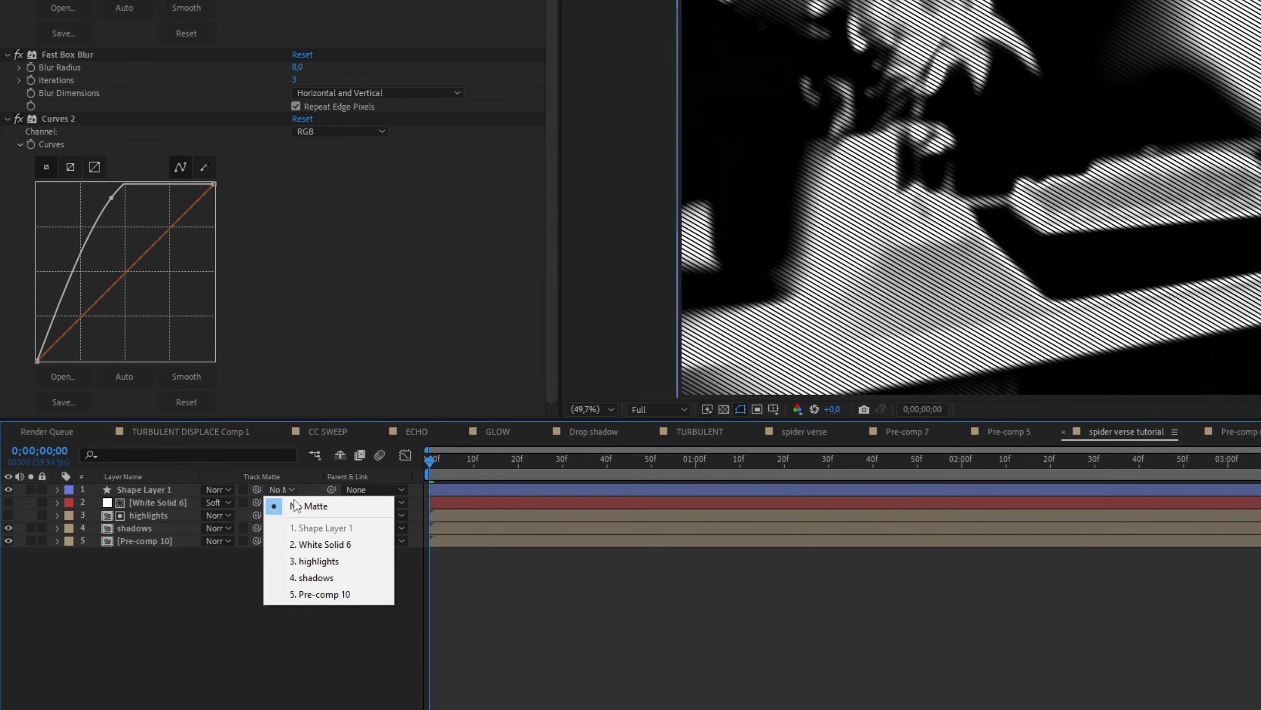
left_click(343, 574)
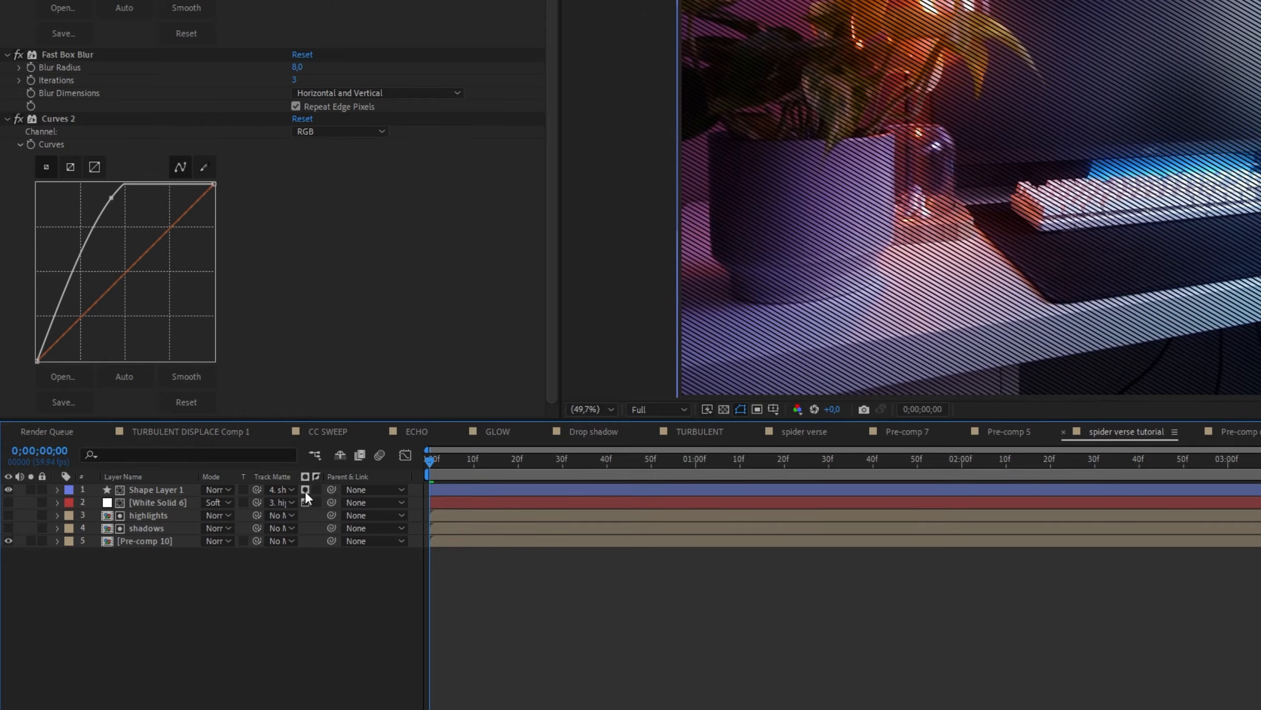
left_click(306, 490)
left_click(316, 489)
Set the diagonal-line shape layer's blending mode to Soft Light and lower its opacity
left_click(225, 490)
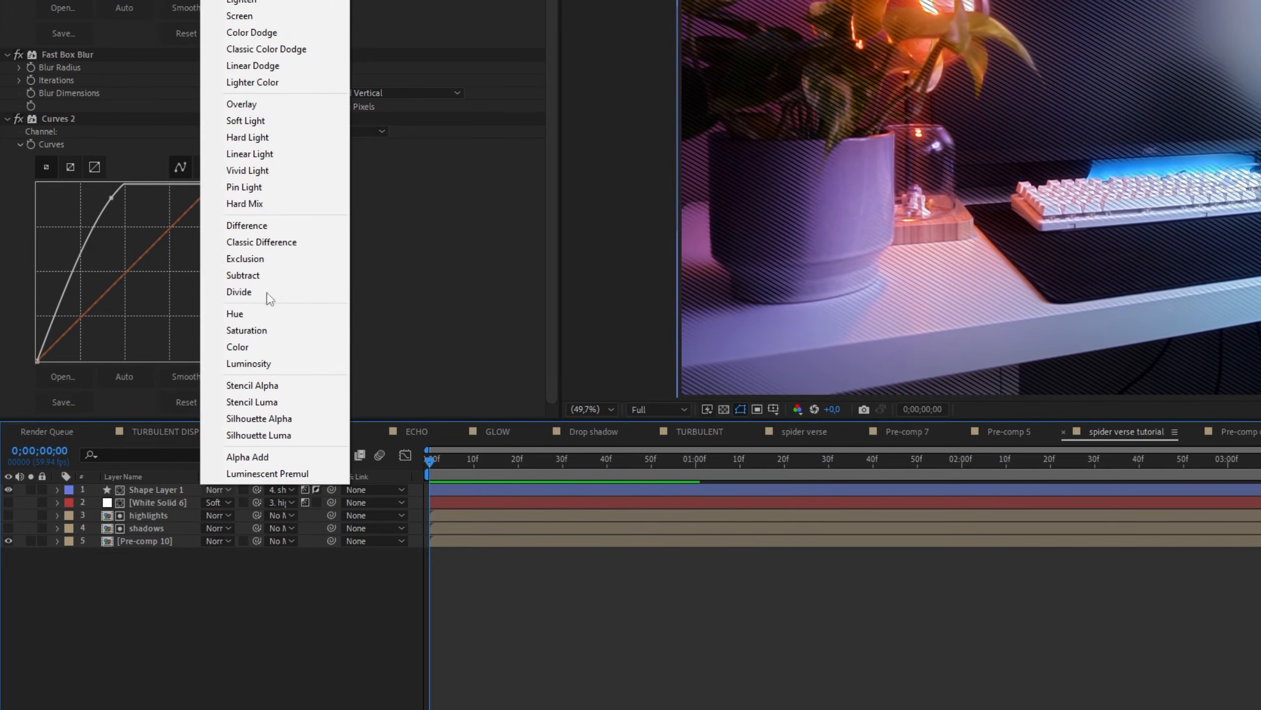
left_click(245, 121)
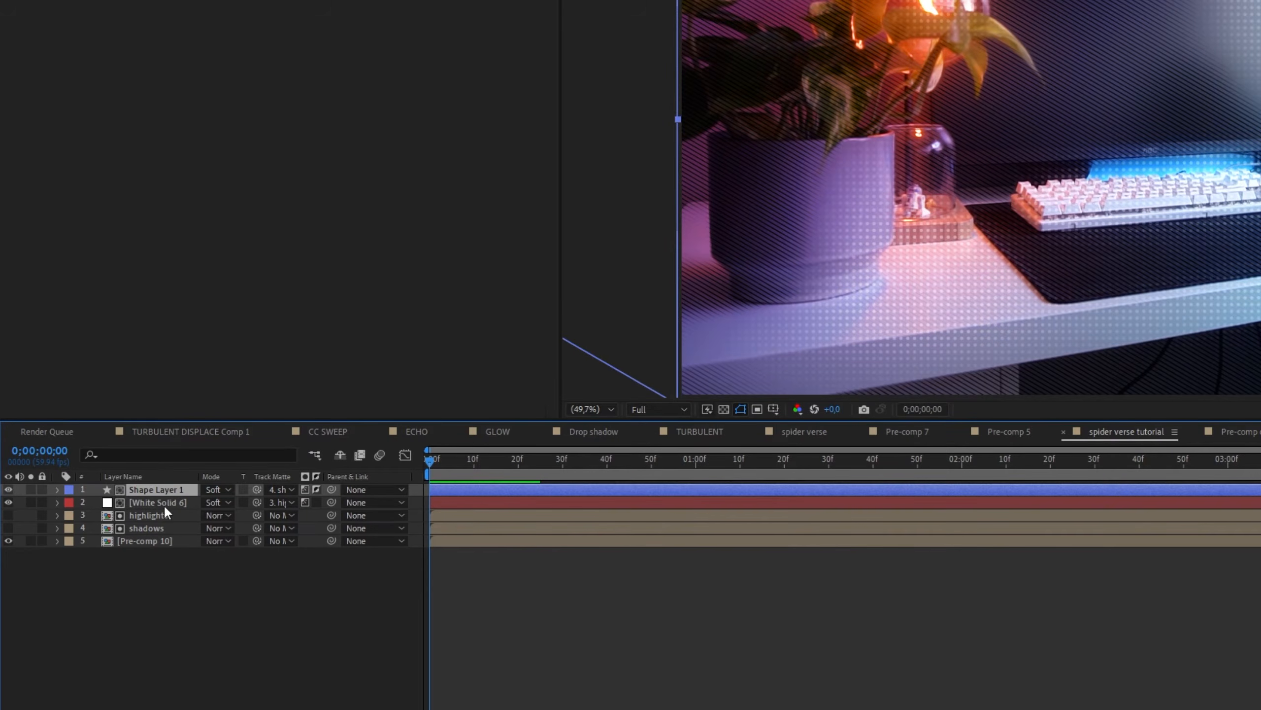
key("t")
left_click_drag(207, 501, 98, 487)
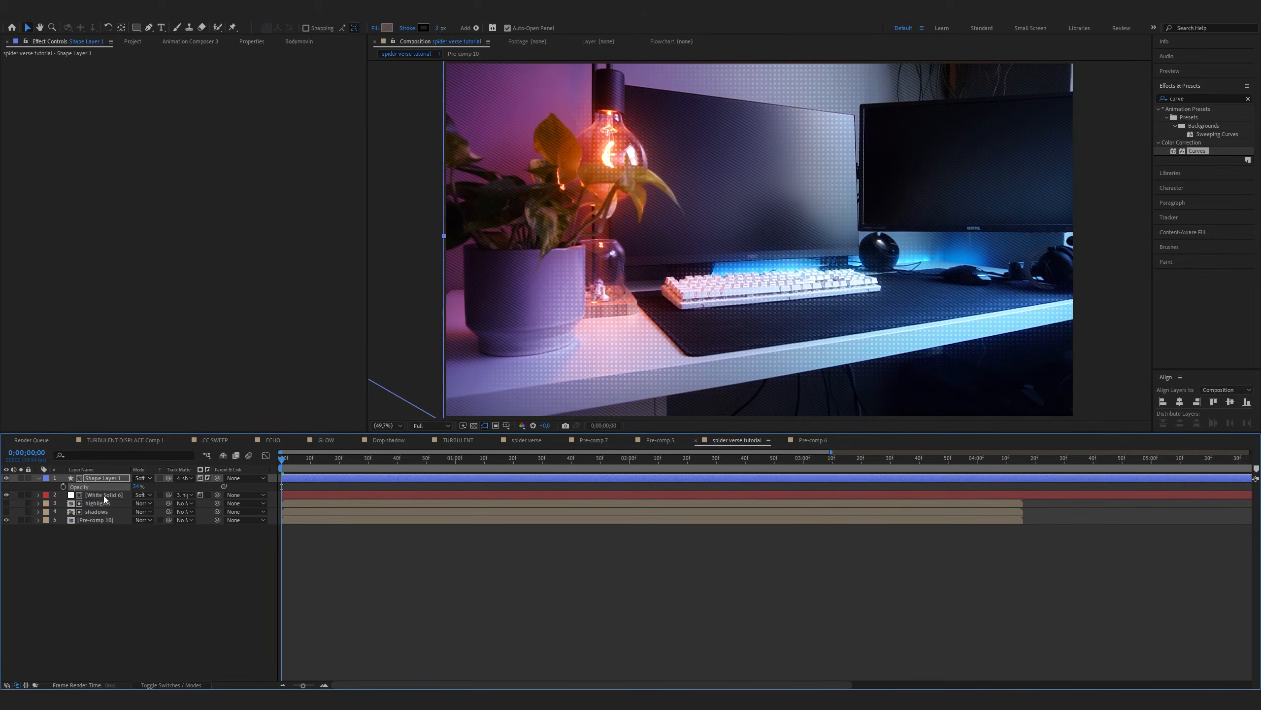
left_click(135, 487)
key("Return")
key("t")
Create a new adjustment layer above the shape layer in the composition
left_click(147, 550)
right_click(147, 550)
mouse_move(218, 556)
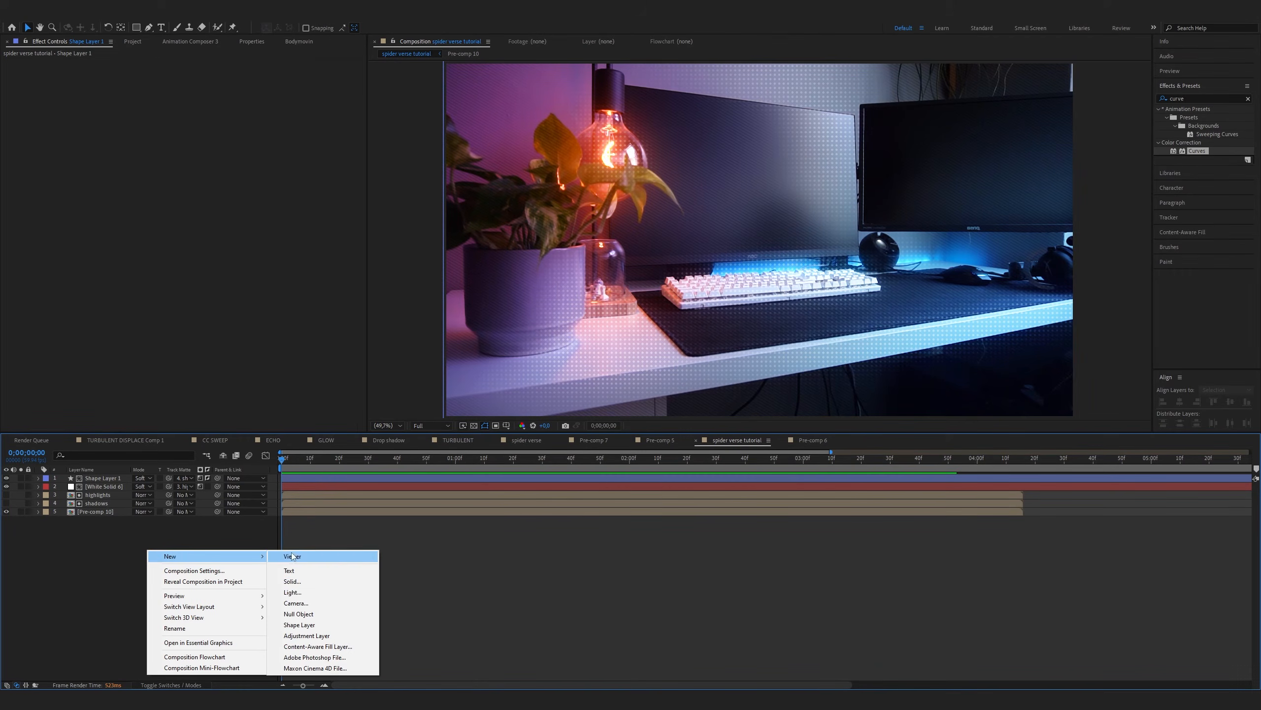
left_click(307, 635)
Apply Posterize Time to the adjustment layer with a frame rate of 12 and play back the composition
left_click(1194, 98)
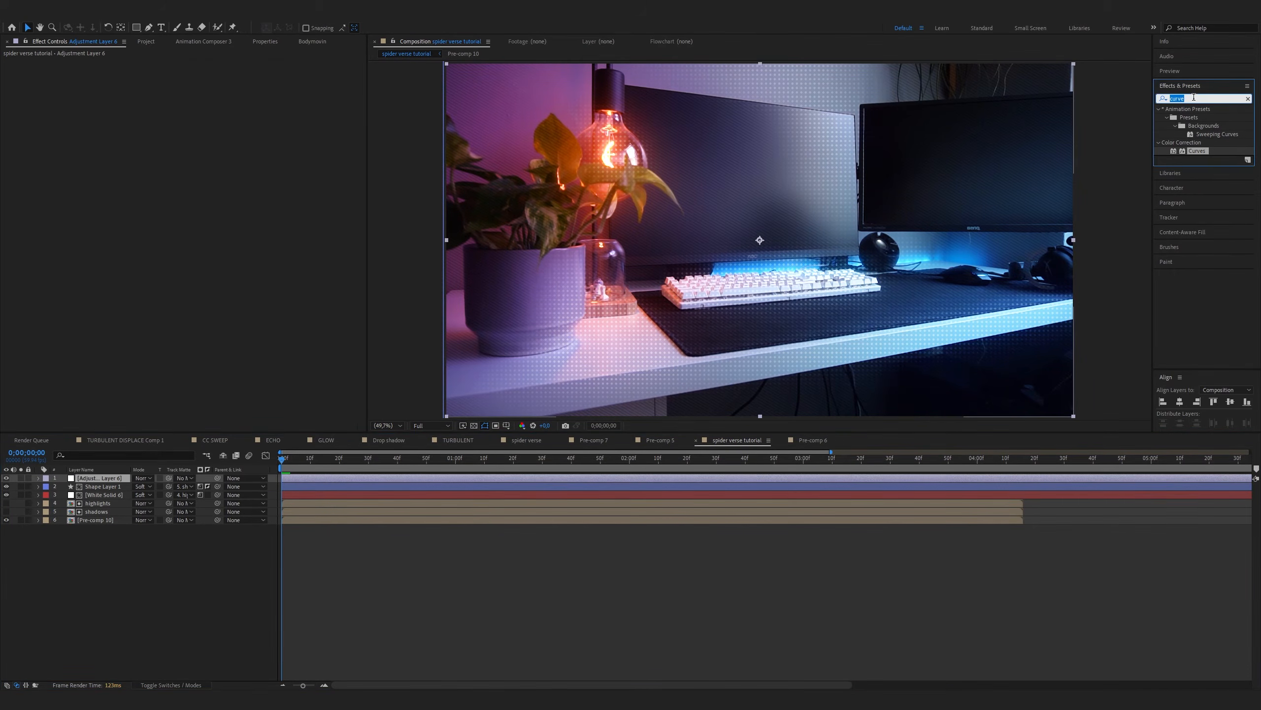
type("poster")
double_click(1206, 134)
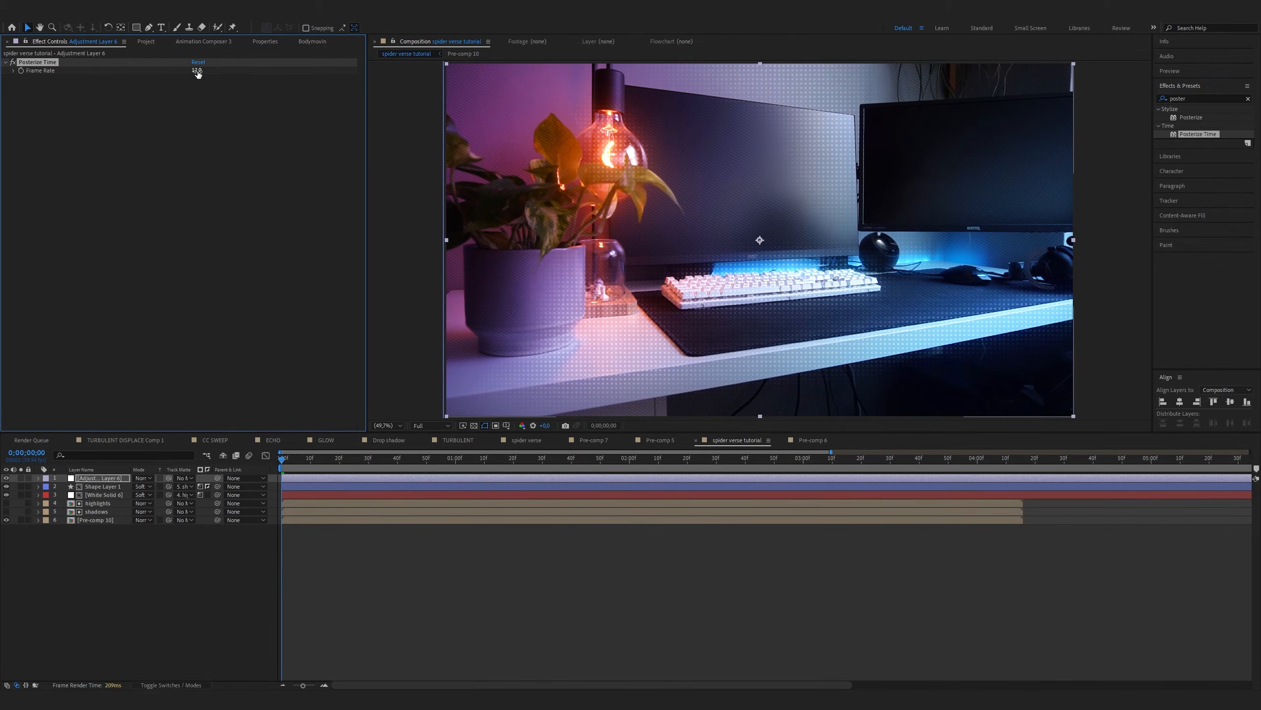
left_click(199, 586)
key("space")
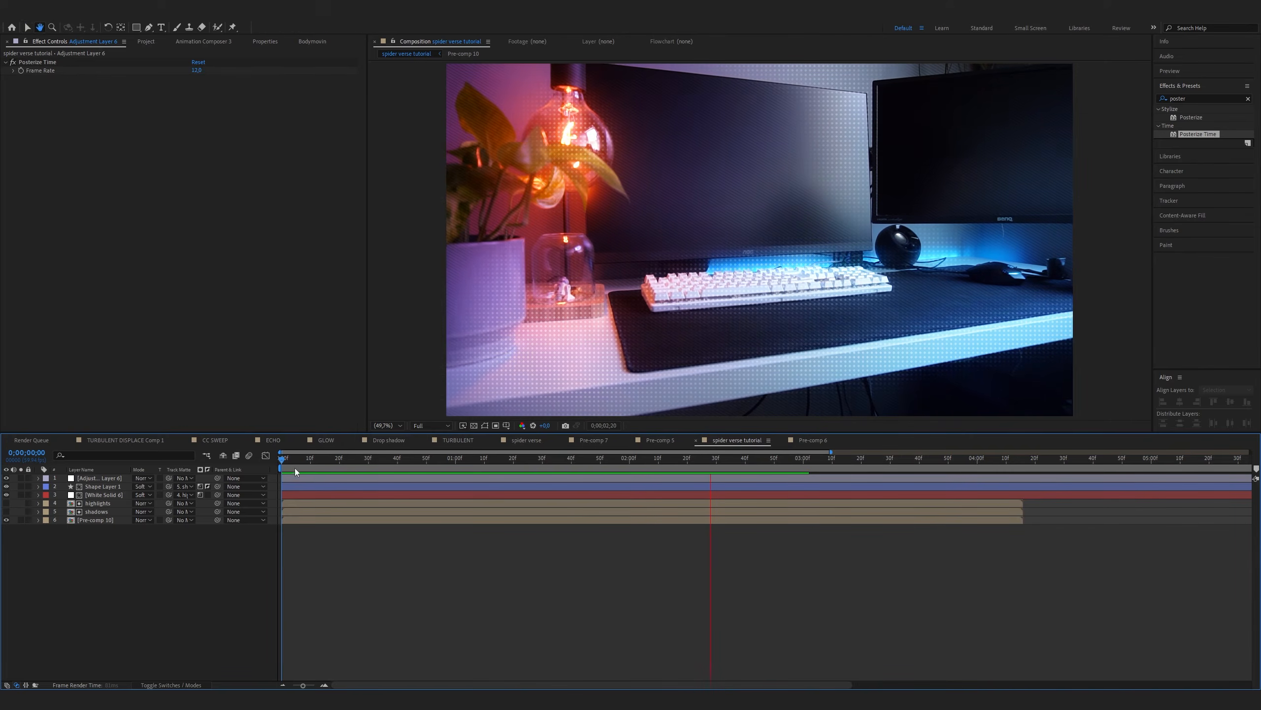
key("space")
key("space")
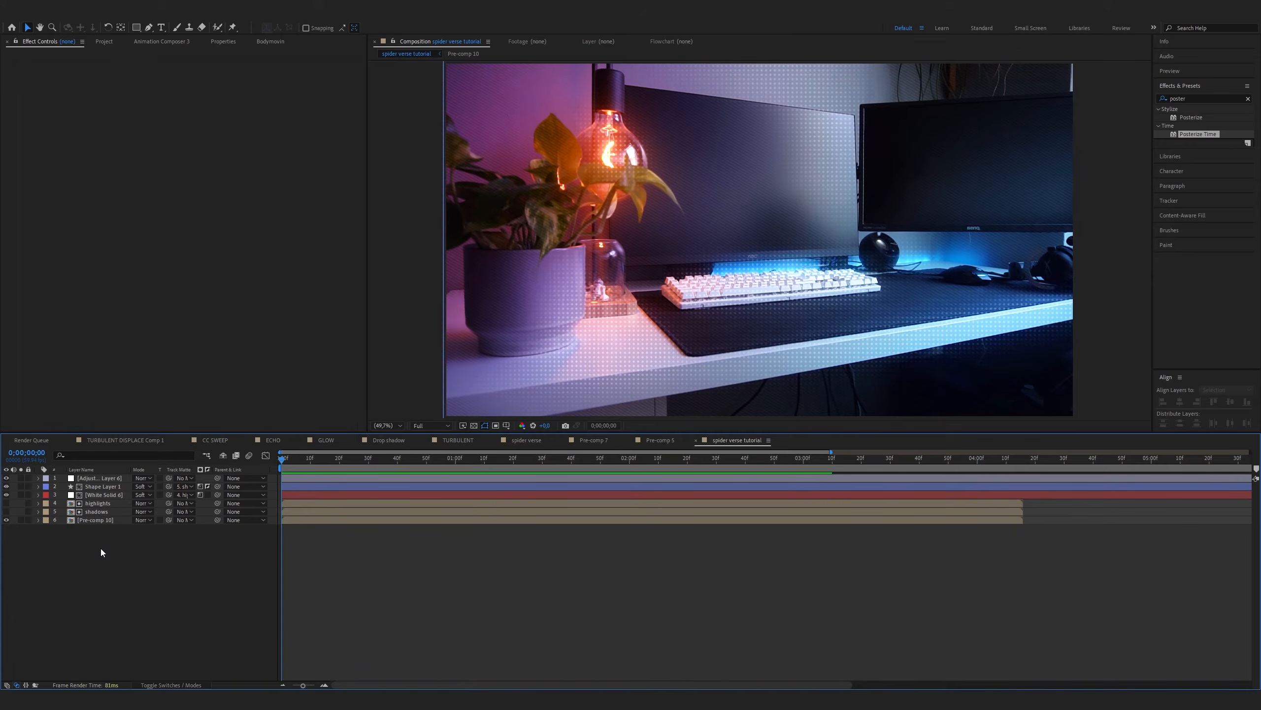
Create a second adjustment layer, apply VR Chromatic Aberrations to it and offset its red, green and blue aberrations
right_click(101, 548)
mouse_move(149, 554)
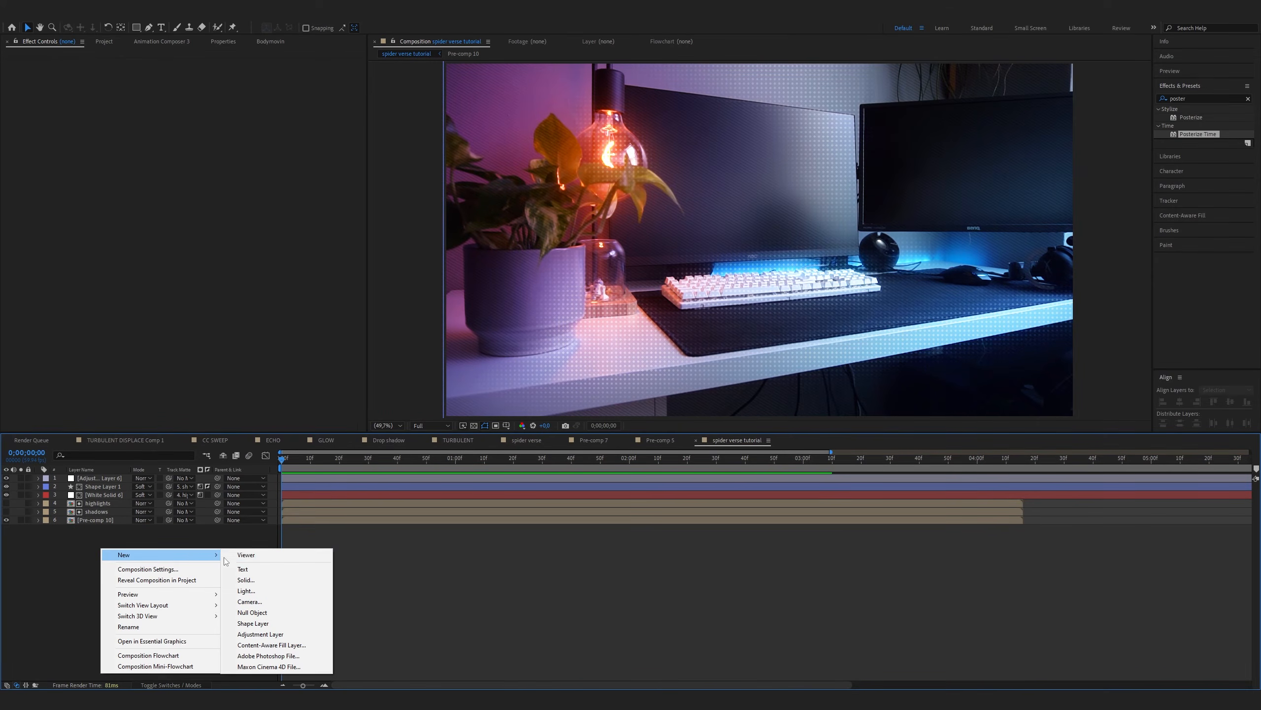
left_click(261, 634)
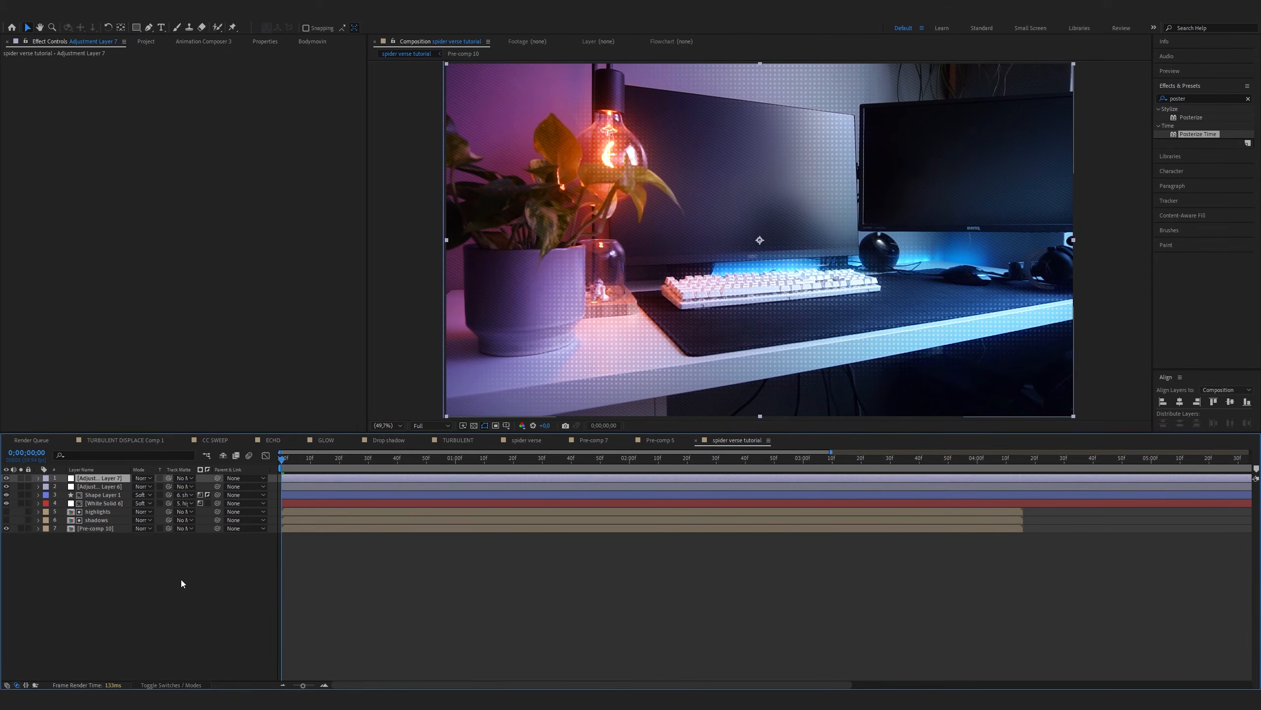
left_click(1203, 99)
type("chrom")
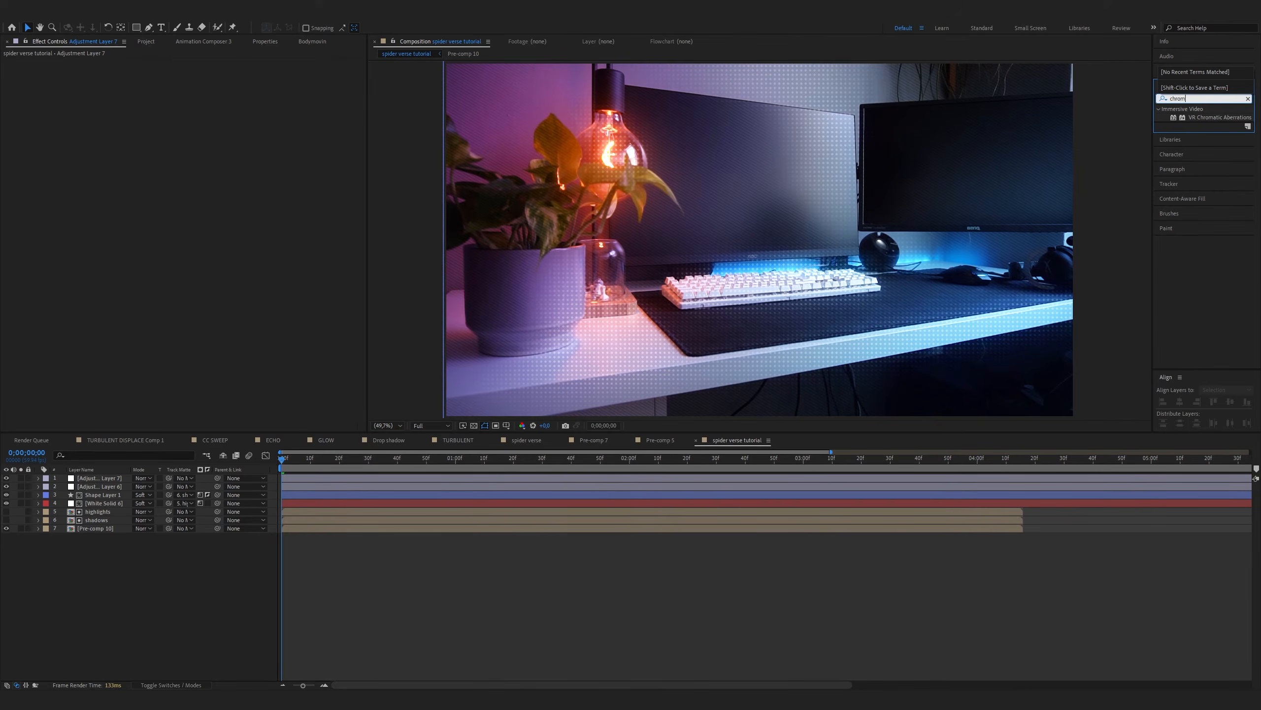
type("a")
left_click_drag(1220, 117, 745, 264)
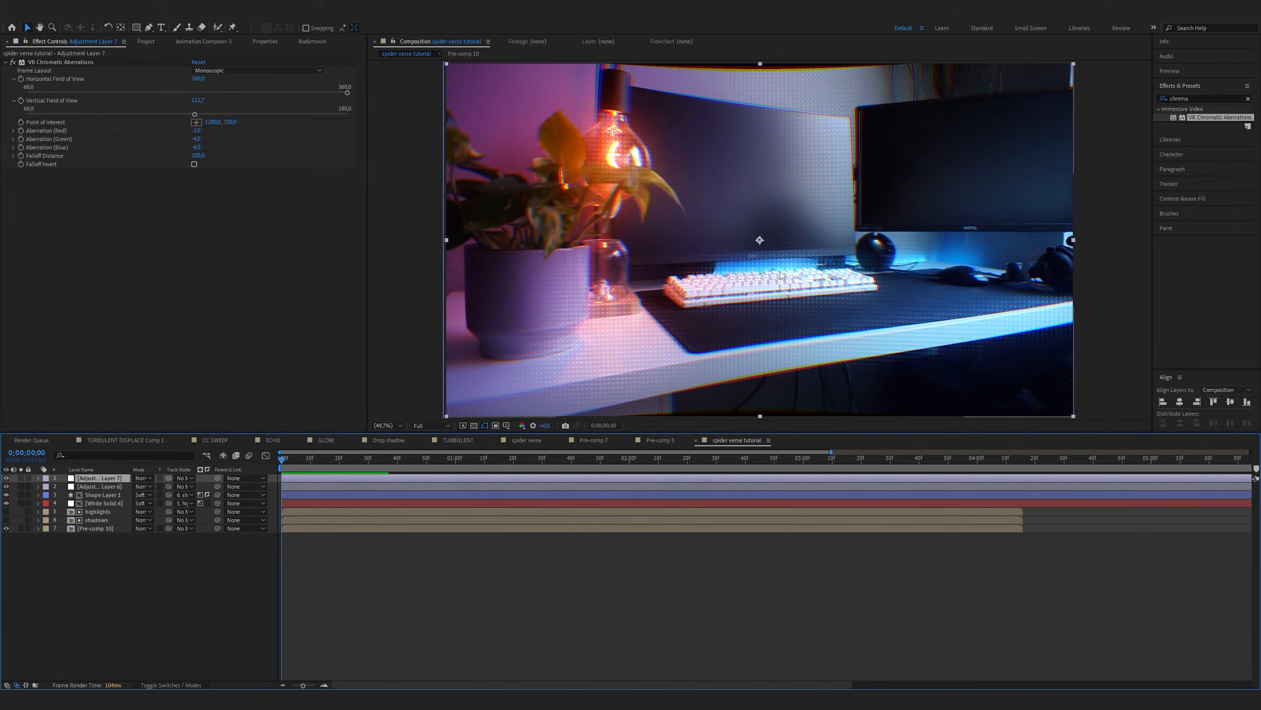
Draw an elliptical mask on the chromatic aberration adjustment layer, stretched to nearly fill the frame
key("comma")
key("comma")
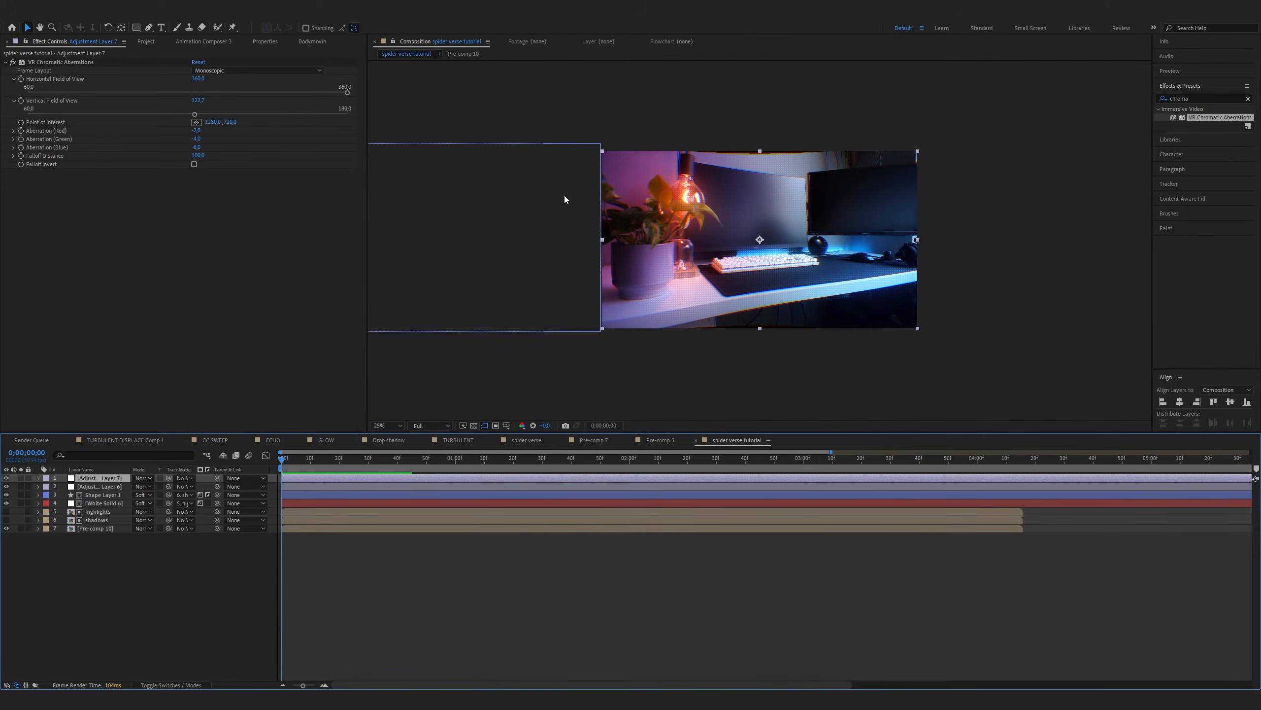
key("q")
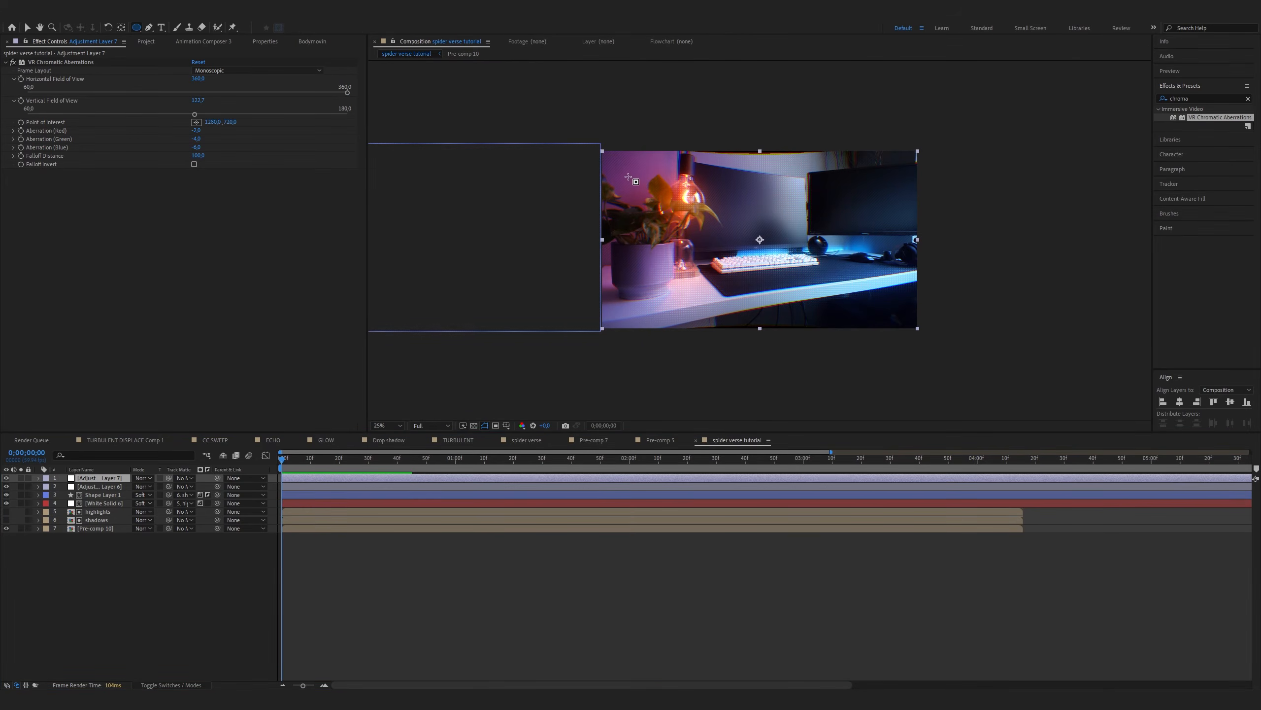
left_click_drag(628, 177, 845, 285)
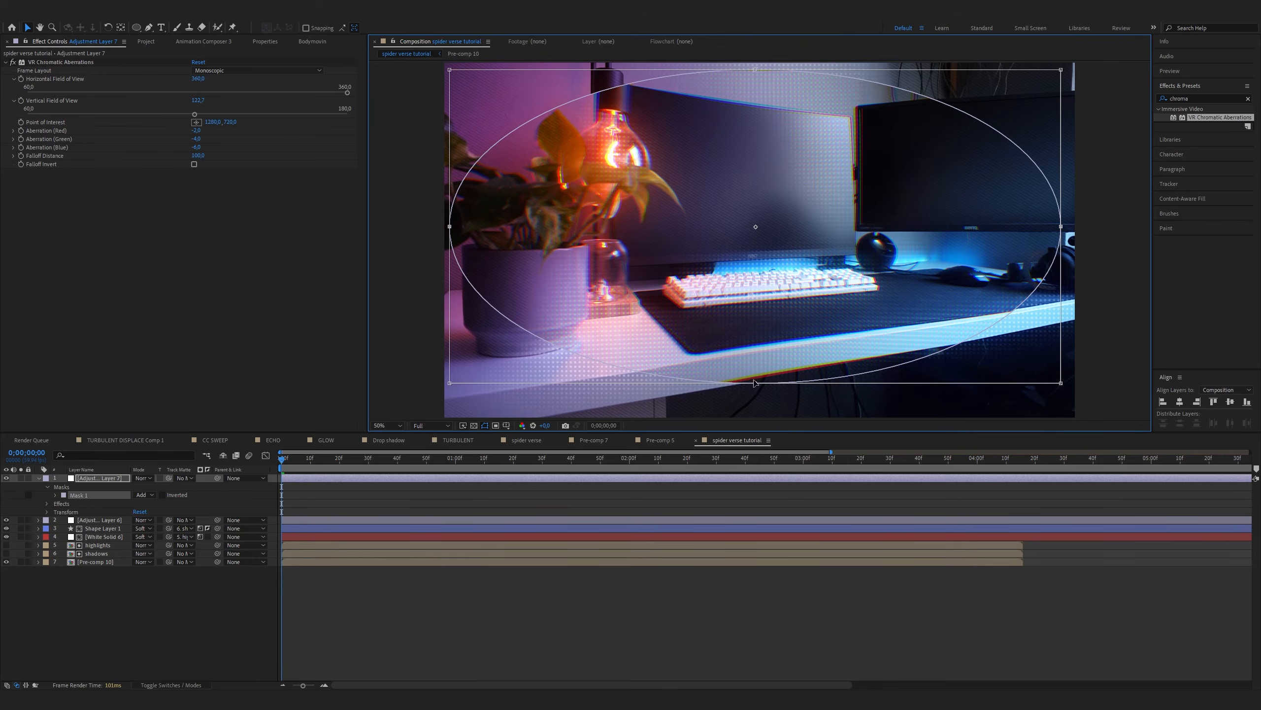
left_click_drag(756, 383, 755, 413)
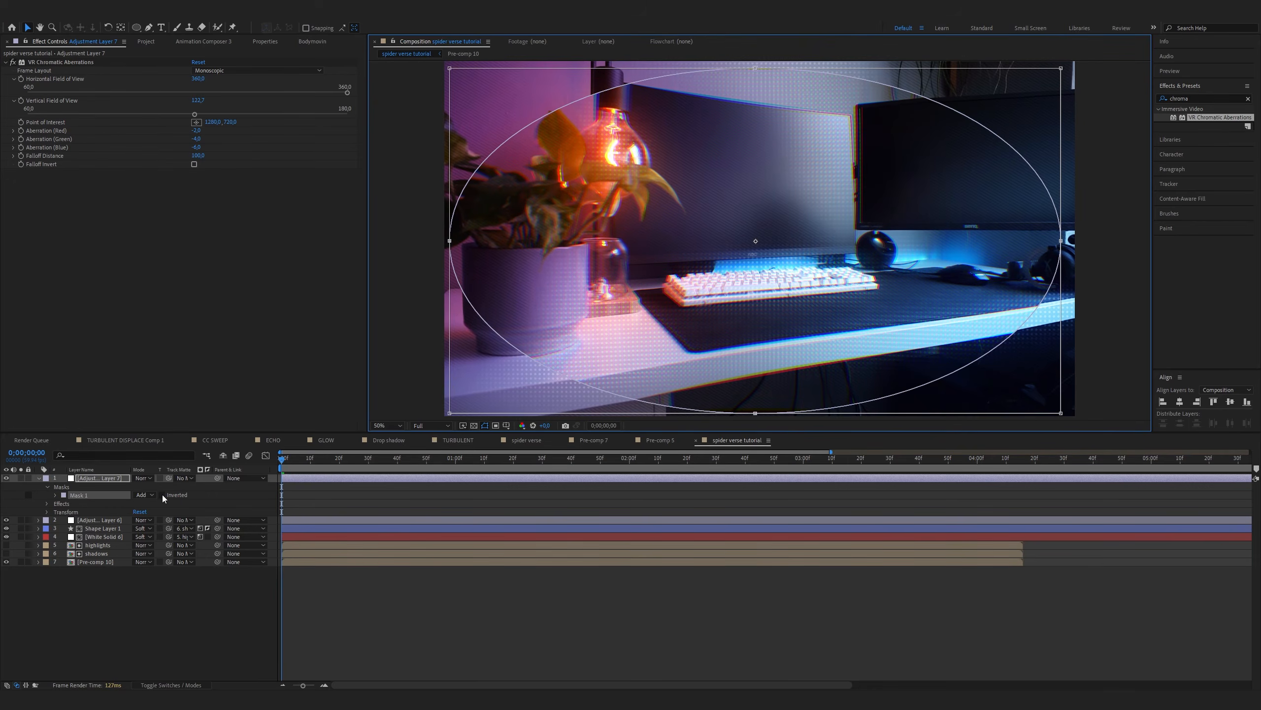
Invert the elliptical mask and set its Mask Feather to 250 pixels
left_click(162, 495)
left_click(54, 495)
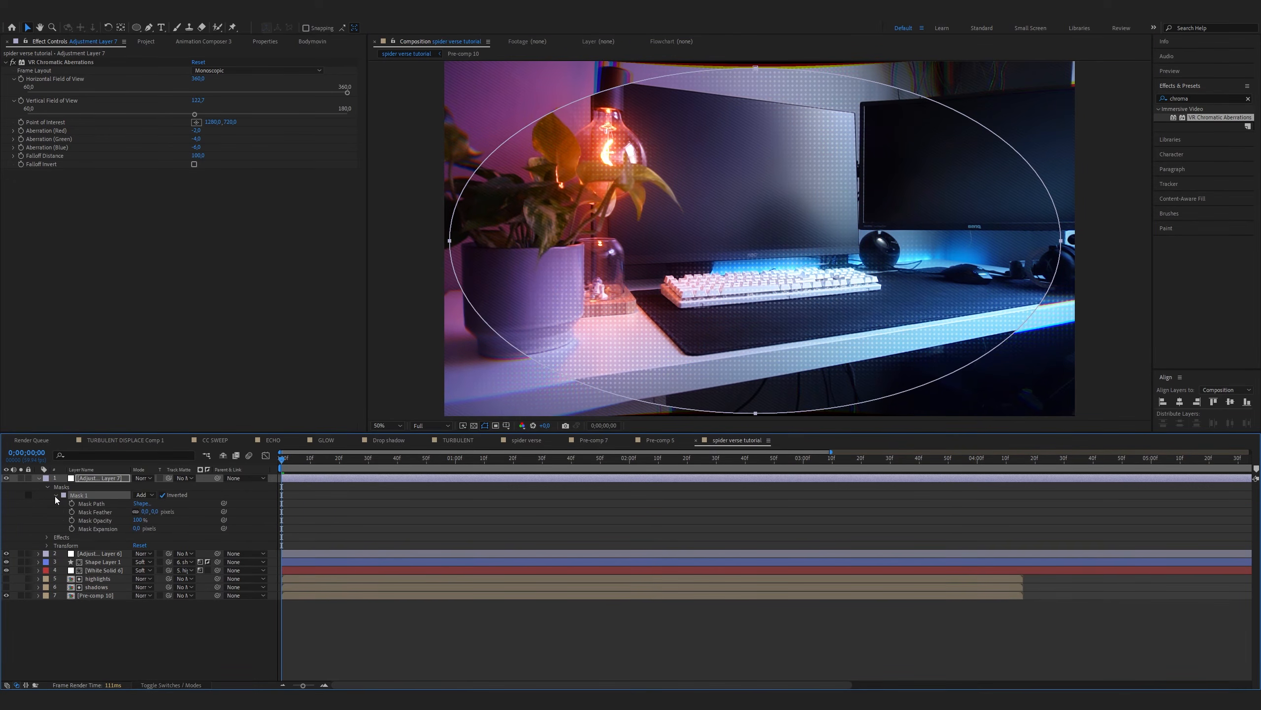
left_click(144, 512)
type("200")
key("Return")
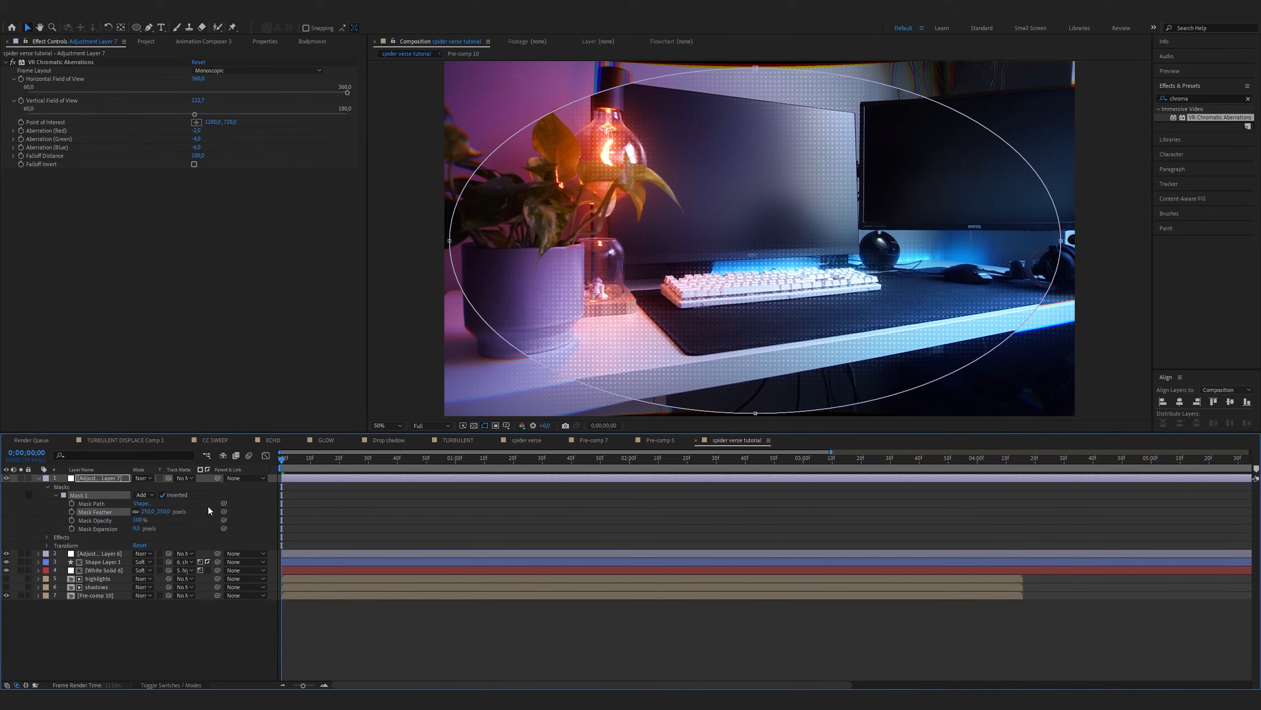